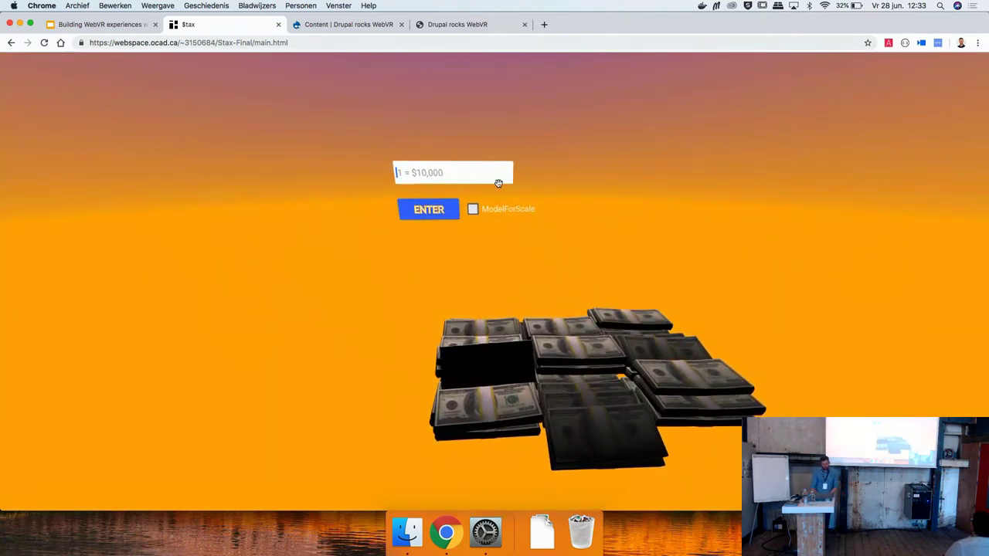
- Generate money stacks for the amount 50 in the $tax scene and look around the resulting pile
{"action": "left_click", "coordinate": [439, 176]}
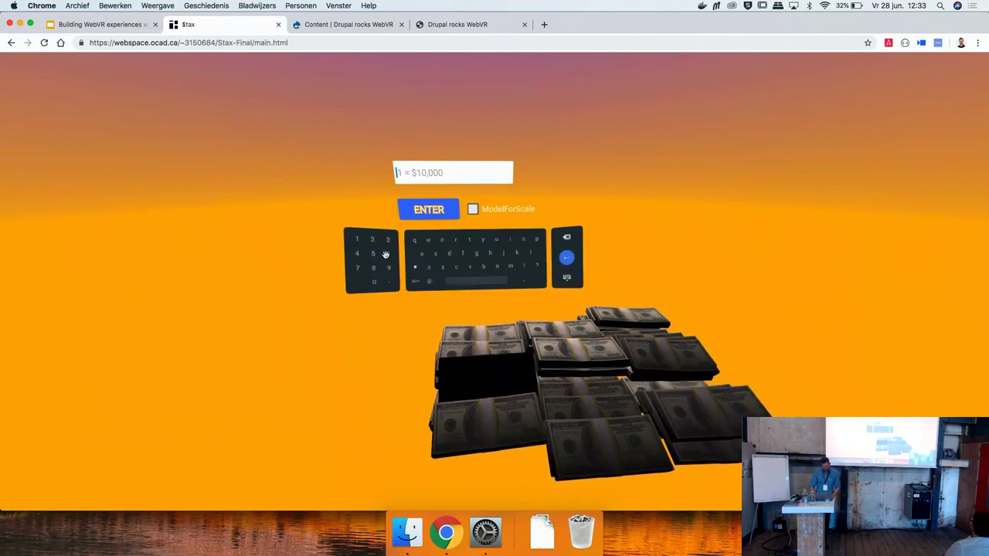
{"action": "left_click", "coordinate": [374, 257]}
{"action": "left_click", "coordinate": [374, 281]}
{"action": "left_click", "coordinate": [448, 214]}
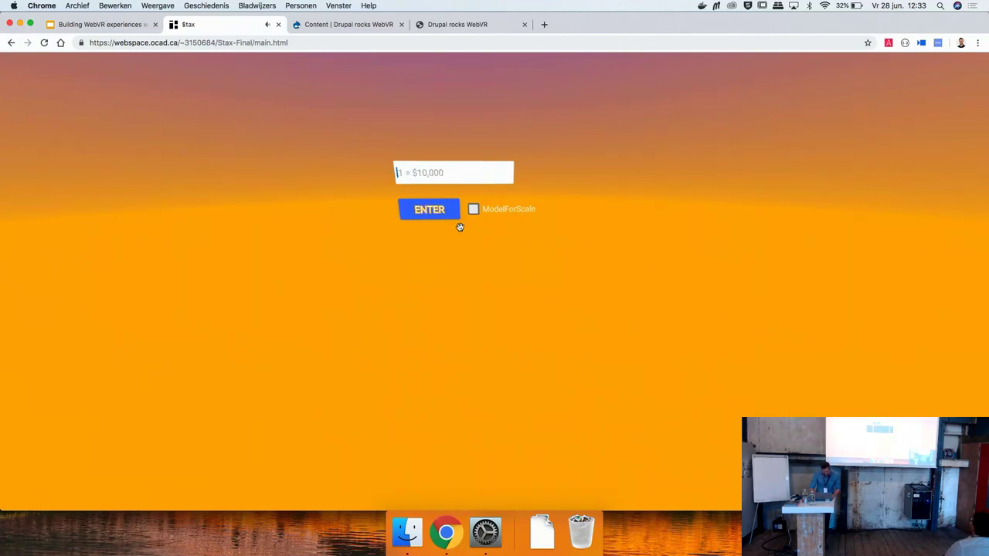
{"action": "left_click_drag", "start_coordinate": [563, 267], "coordinate": [517, 217]}
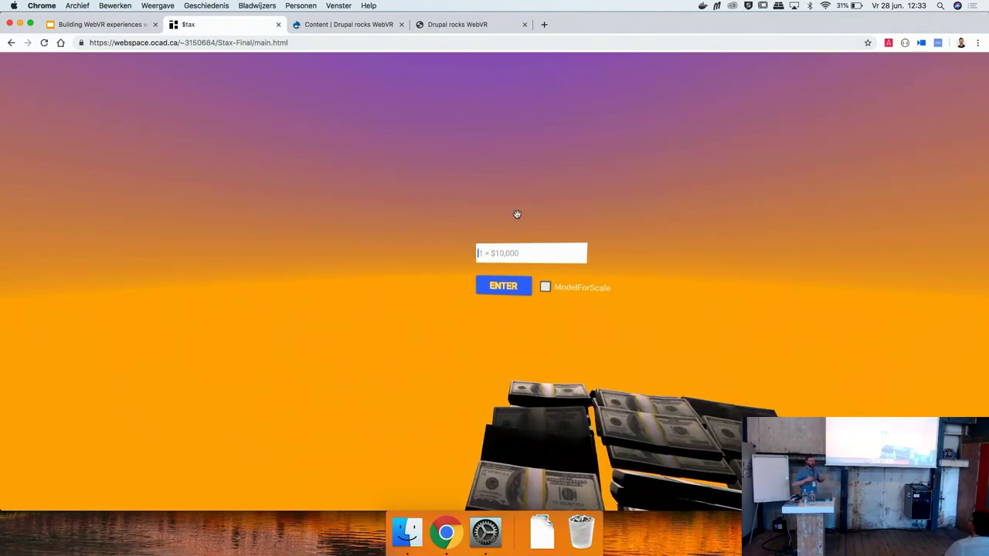
{"action": "left_click_drag", "start_coordinate": [517, 214], "coordinate": [680, 376]}
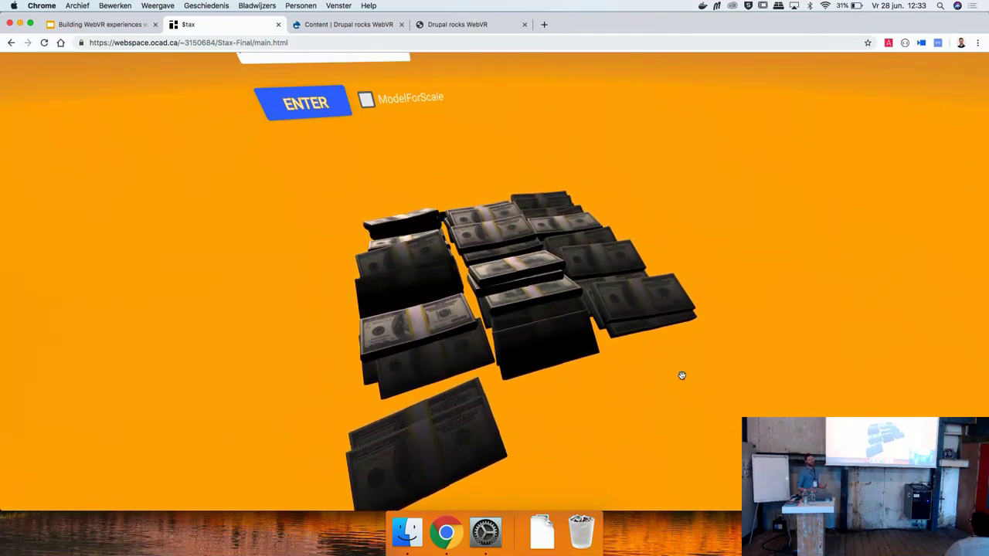
{"action": "left_click_drag", "start_coordinate": [681, 375], "coordinate": [451, 349]}
- Return to the presentation, close the $tax page, and open the Camry configurator linked on the next slide
{"action": "left_click", "coordinate": [60, 25]}
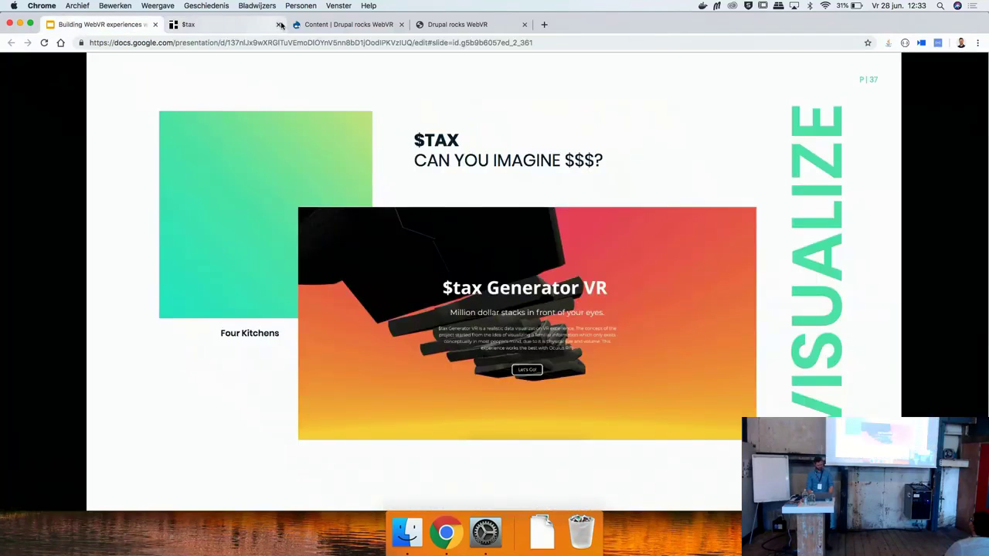
{"action": "left_click", "coordinate": [281, 26]}
{"action": "key", "text": "Right"}
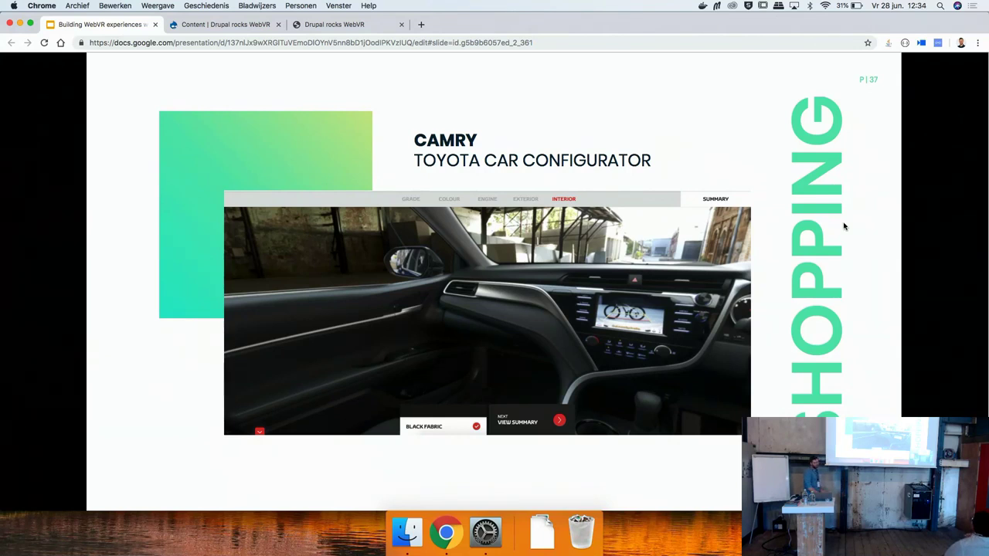
{"action": "left_click", "coordinate": [688, 269]}
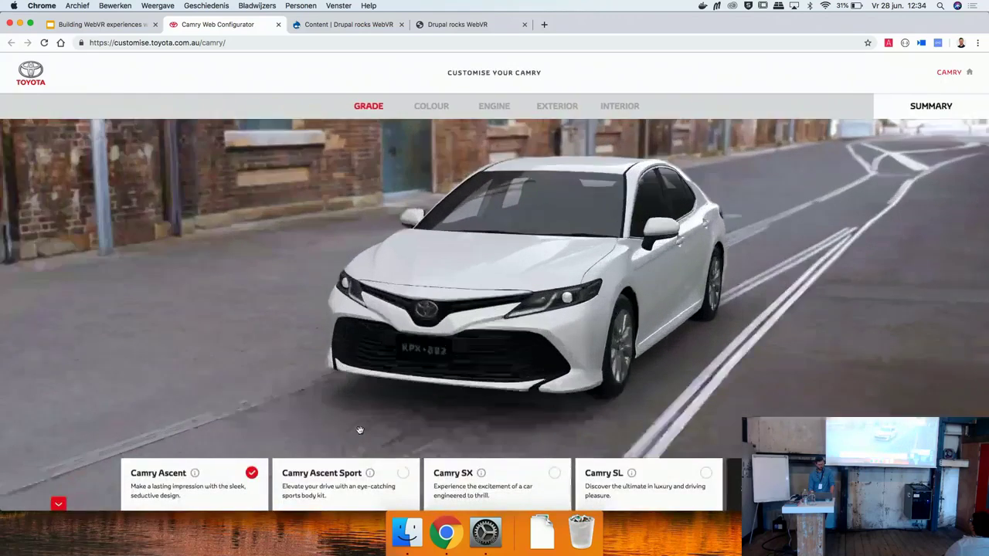
- Try the Camry Ascent Sport and Camry SX grades, and set the body colour to Lunar Blue
{"action": "left_click", "coordinate": [360, 475]}
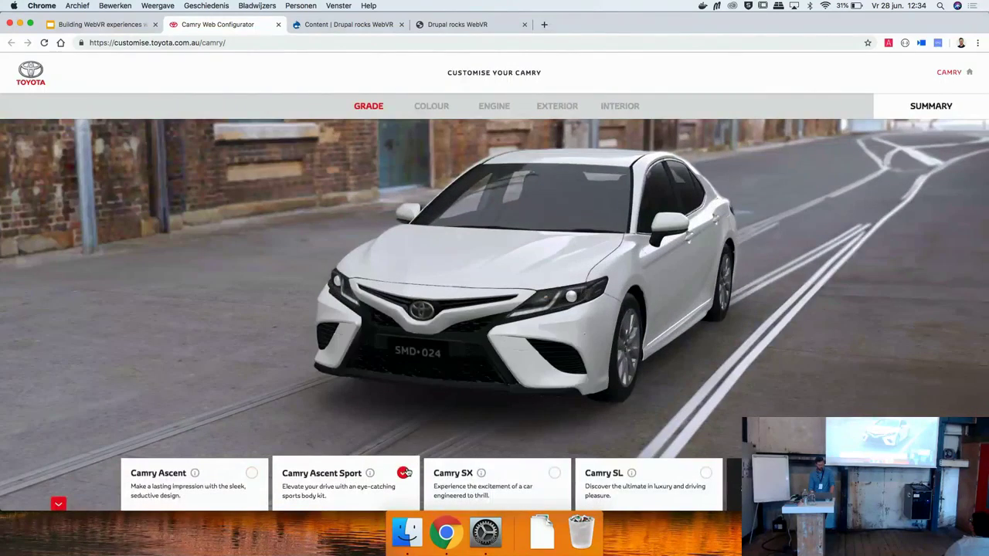
{"action": "left_click", "coordinate": [499, 487]}
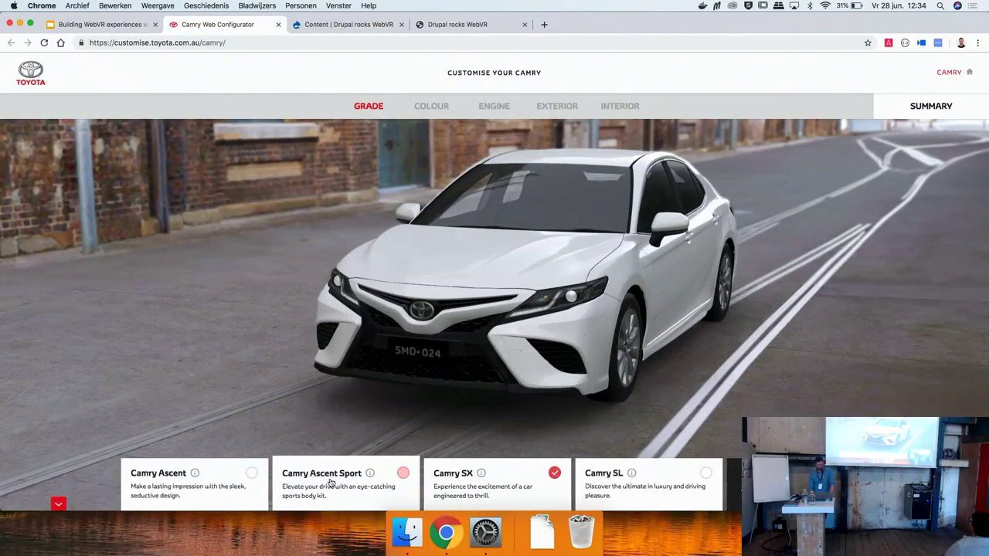
{"action": "left_click", "coordinate": [431, 106]}
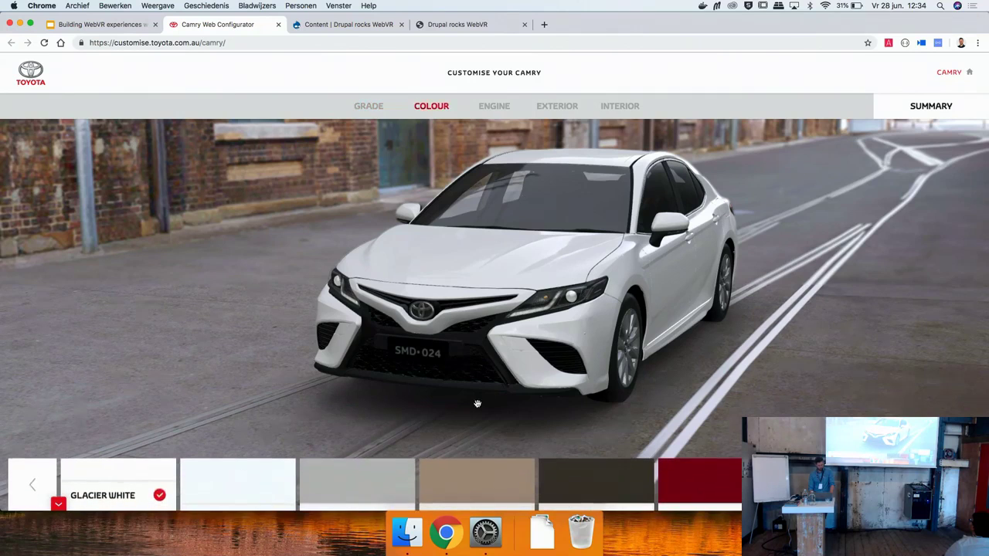
{"action": "scroll", "coordinate": [561, 471], "scroll_direction": "right", "scroll_amount": 5}
{"action": "left_click", "coordinate": [642, 479]}
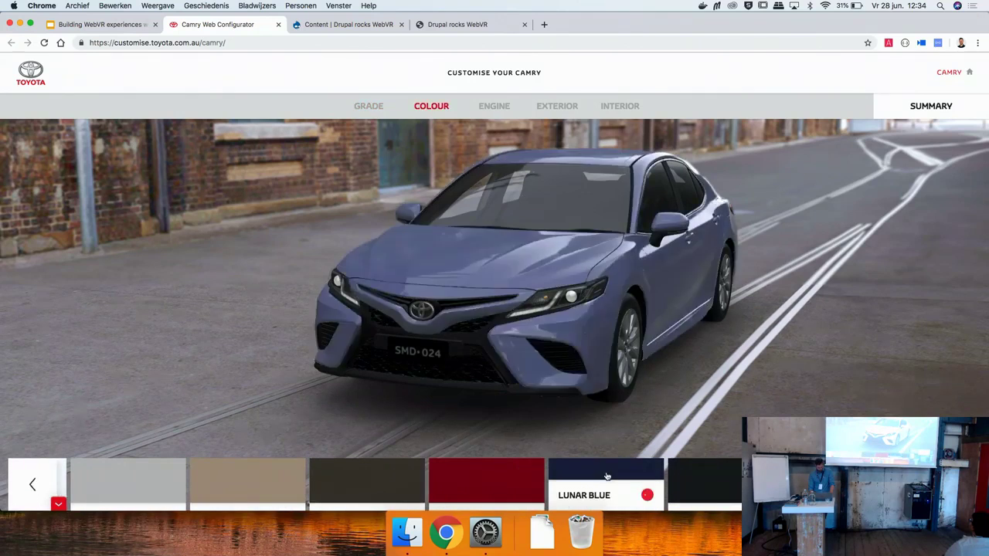
- Look over the Camry's engine options, black fabric interior and exterior view
{"action": "left_click", "coordinate": [487, 106]}
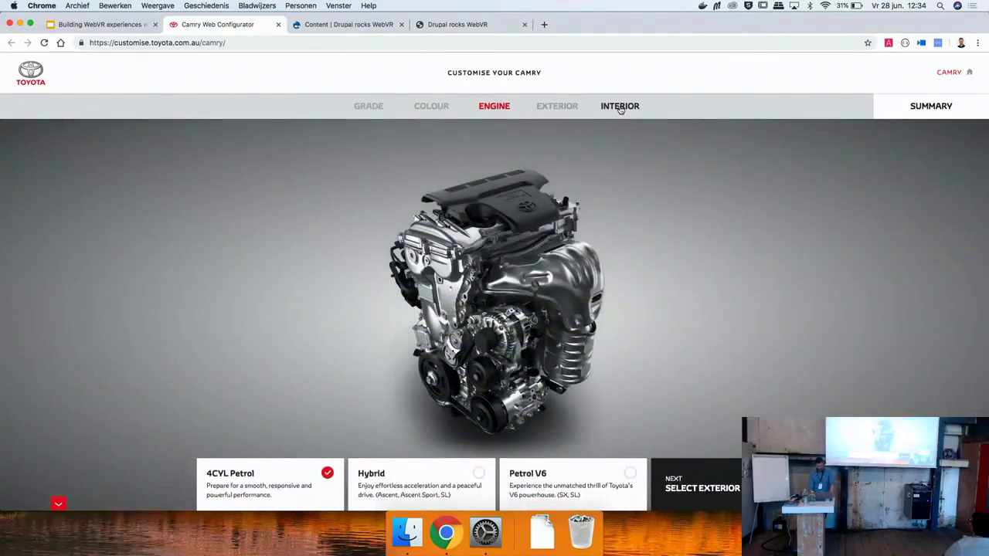
{"action": "left_click", "coordinate": [620, 109]}
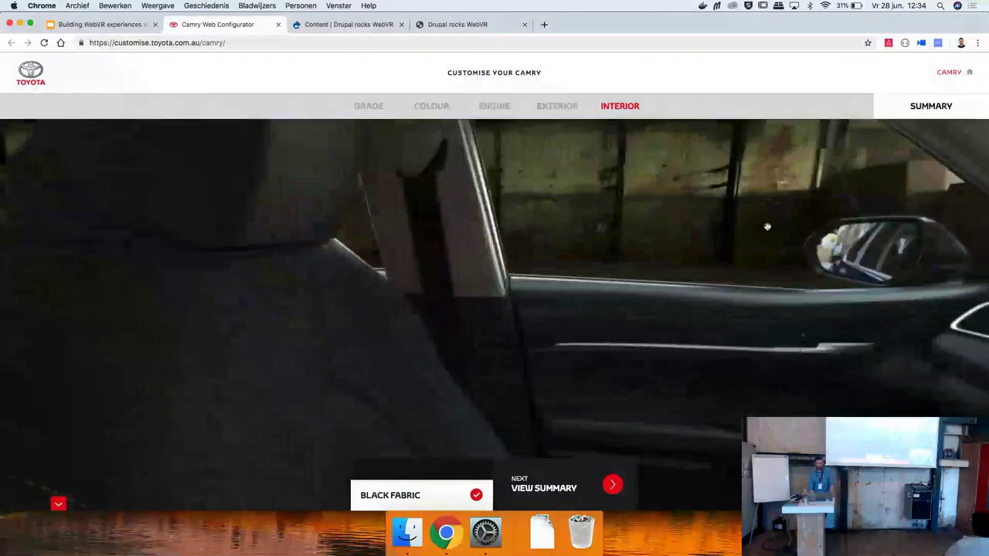
{"action": "scroll", "coordinate": [424, 296], "scroll_direction": "down", "scroll_amount": 1}
{"action": "scroll", "coordinate": [424, 296], "scroll_direction": "up", "scroll_amount": 1}
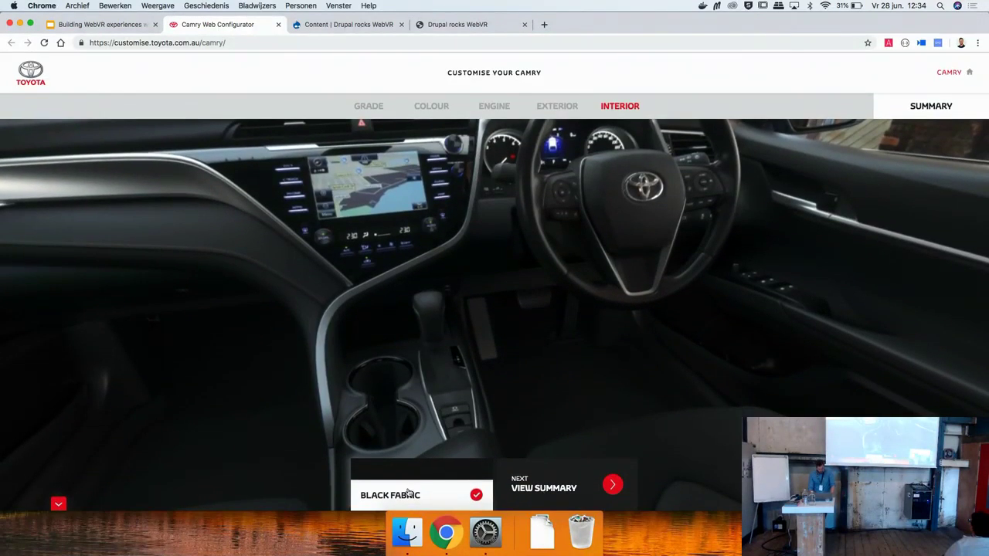
{"action": "left_click", "coordinate": [541, 106]}
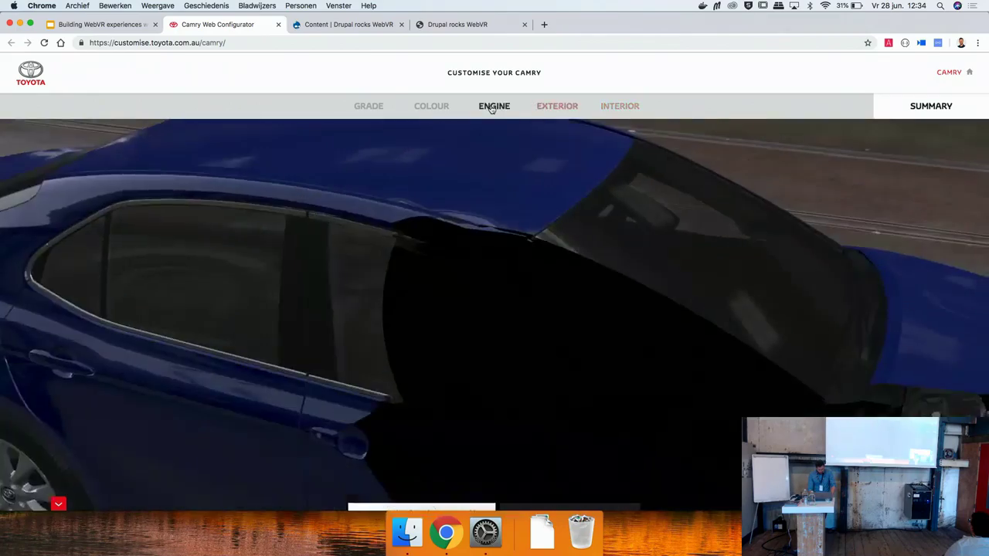
- Choose the Petrol V6 engine for the Camry and go back to the grade options
{"action": "left_click", "coordinate": [494, 106]}
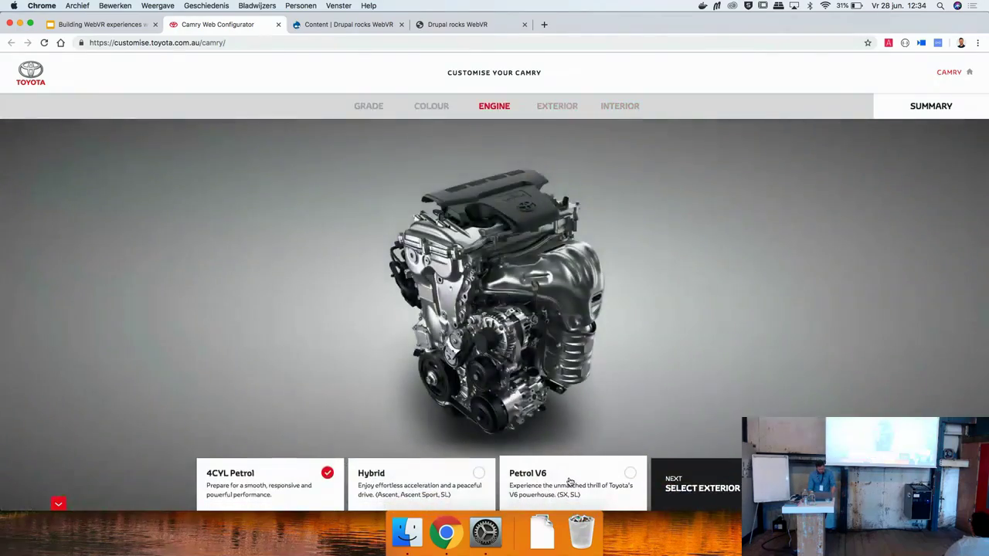
{"action": "left_click", "coordinate": [570, 481]}
{"action": "left_click", "coordinate": [487, 349]}
{"action": "left_click", "coordinate": [357, 109]}
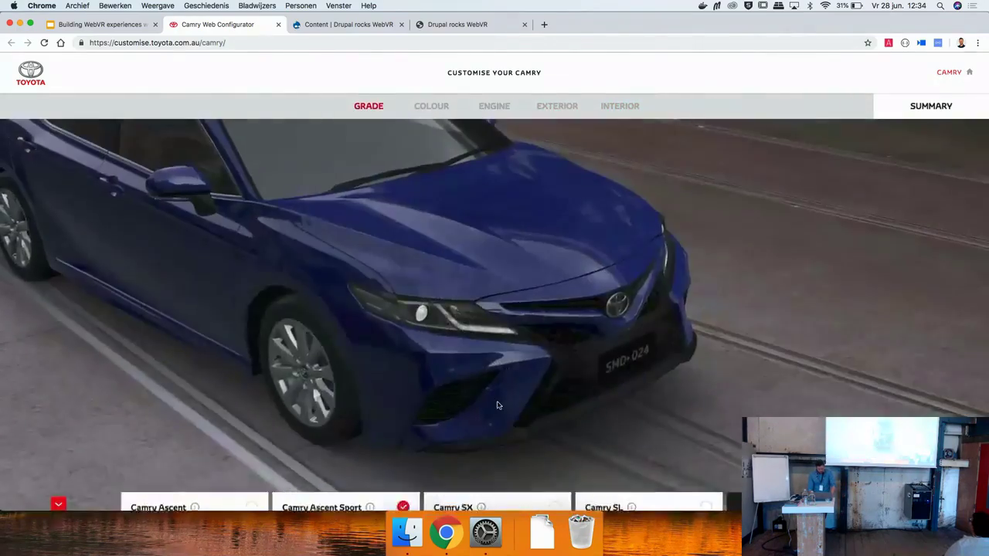
- Set the Camry's interior to Red Sports Leather Accented and look around the cabin
{"action": "left_click", "coordinate": [618, 106]}
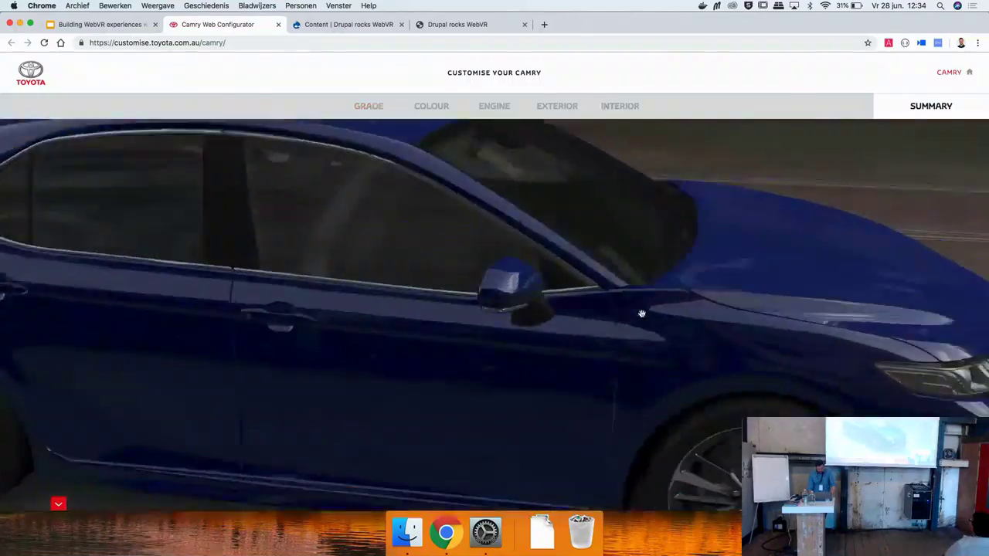
{"action": "left_click", "coordinate": [491, 487]}
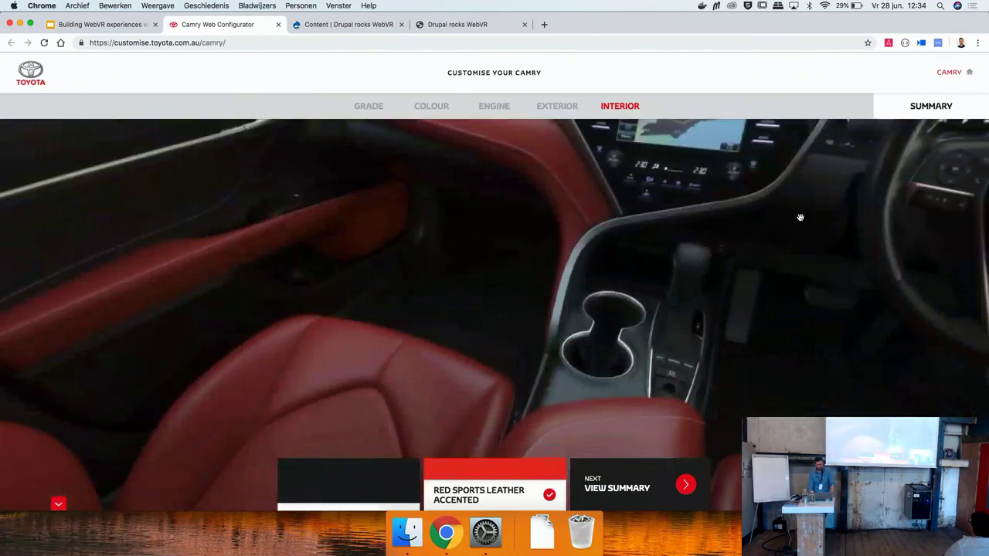
{"action": "right_click", "coordinate": [790, 222]}
{"action": "left_click", "coordinate": [621, 121]}
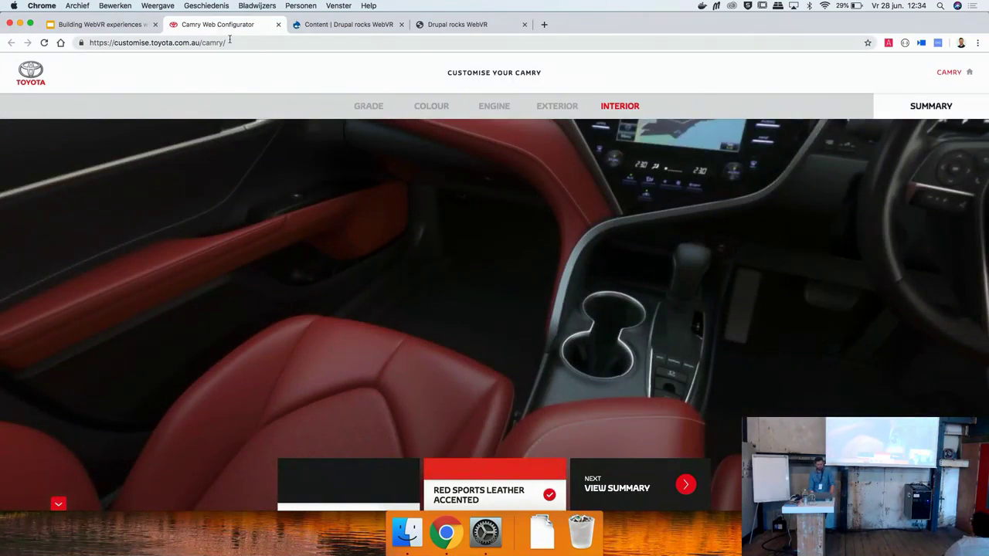
- Return to the presentation, close the Camry configurator, and open the Top Shop Tour site from the next slide
{"action": "left_click", "coordinate": [99, 24]}
{"action": "left_click", "coordinate": [278, 25]}
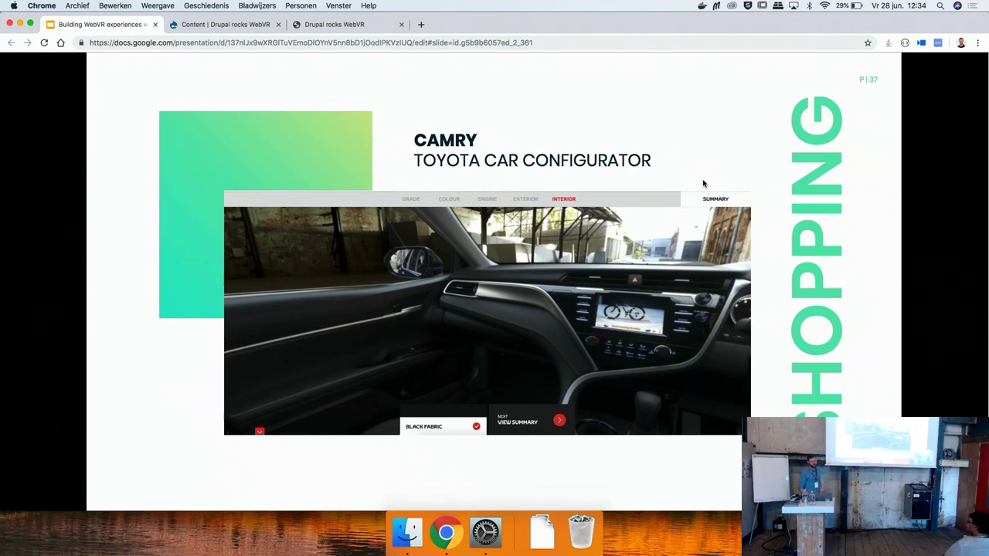
{"action": "key", "text": "Right"}
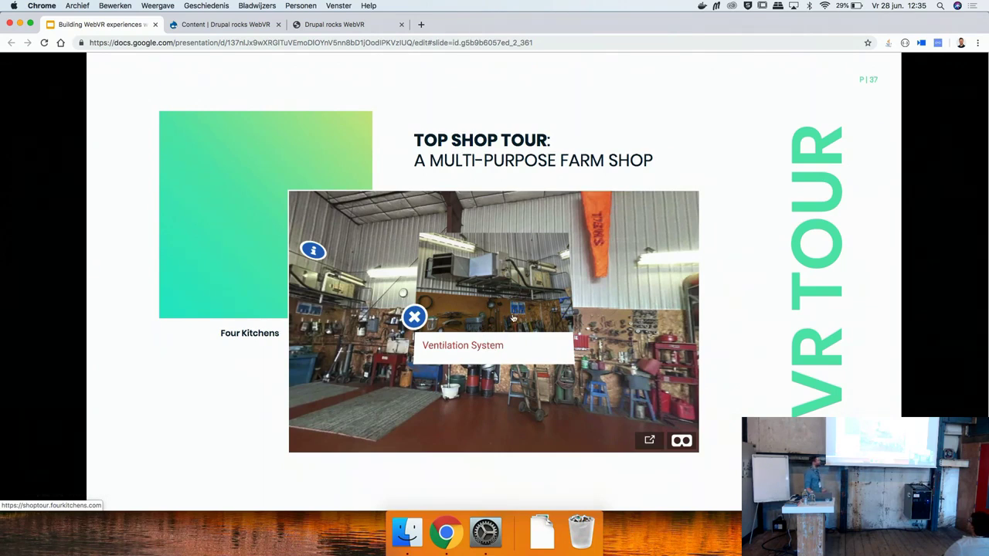
{"action": "left_click", "coordinate": [487, 340]}
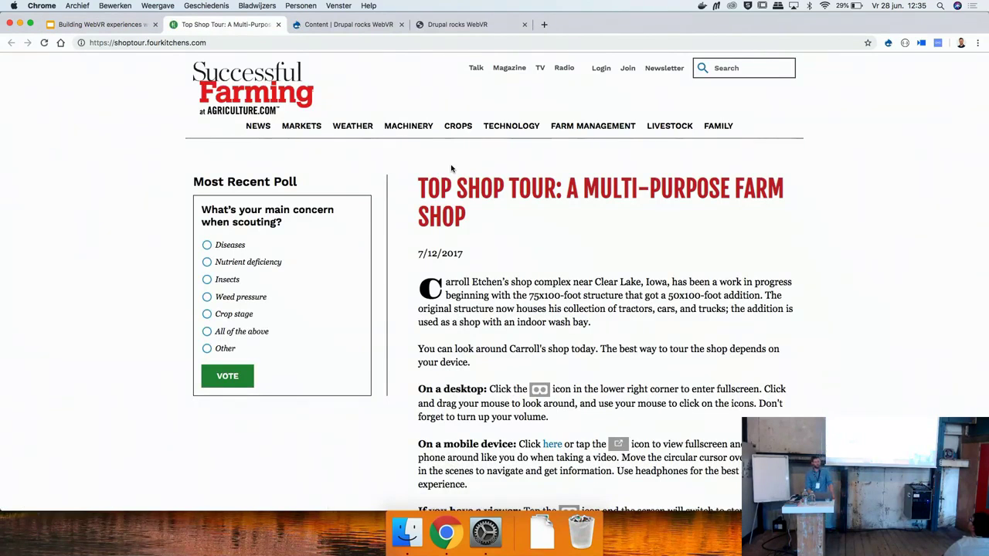
- Find the 360-degree farm shop tour in the Top Shop Tour article and show it full screen
{"action": "scroll", "coordinate": [452, 169], "scroll_direction": "down", "scroll_amount": 12}
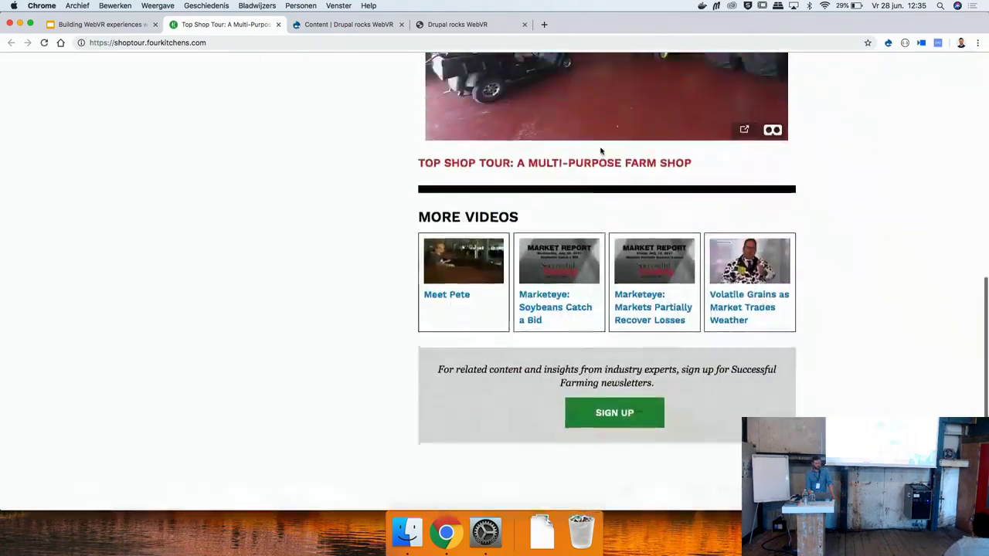
{"action": "scroll", "coordinate": [839, 308], "scroll_direction": "up", "scroll_amount": 3}
{"action": "left_click", "coordinate": [773, 307]}
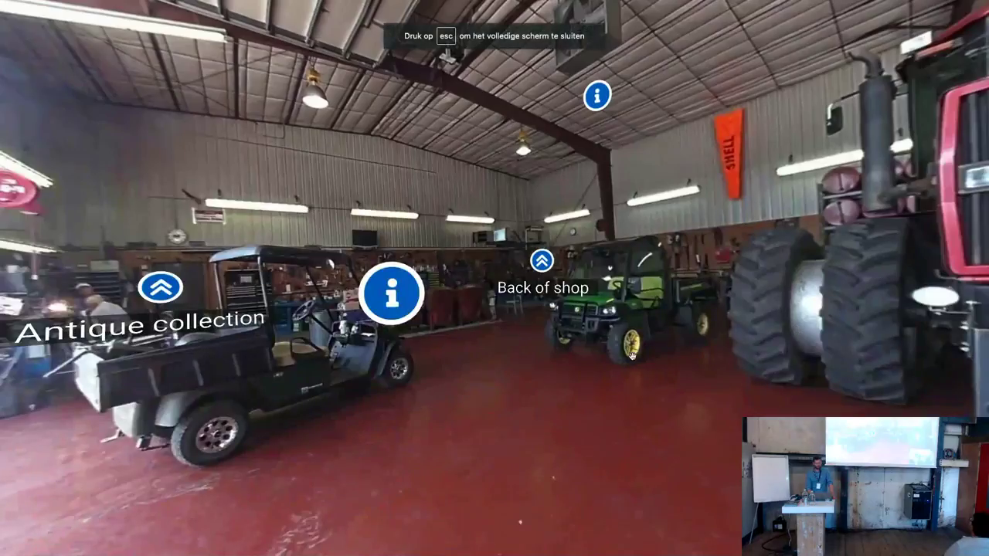
- Look around the farm shop towards the red tractor, and view and close the Box Fan information
{"action": "left_click_drag", "start_coordinate": [628, 357], "coordinate": [215, 343]}
{"action": "left_click_drag", "start_coordinate": [742, 418], "coordinate": [294, 417]}
{"action": "left_click_drag", "start_coordinate": [928, 386], "coordinate": [611, 374]}
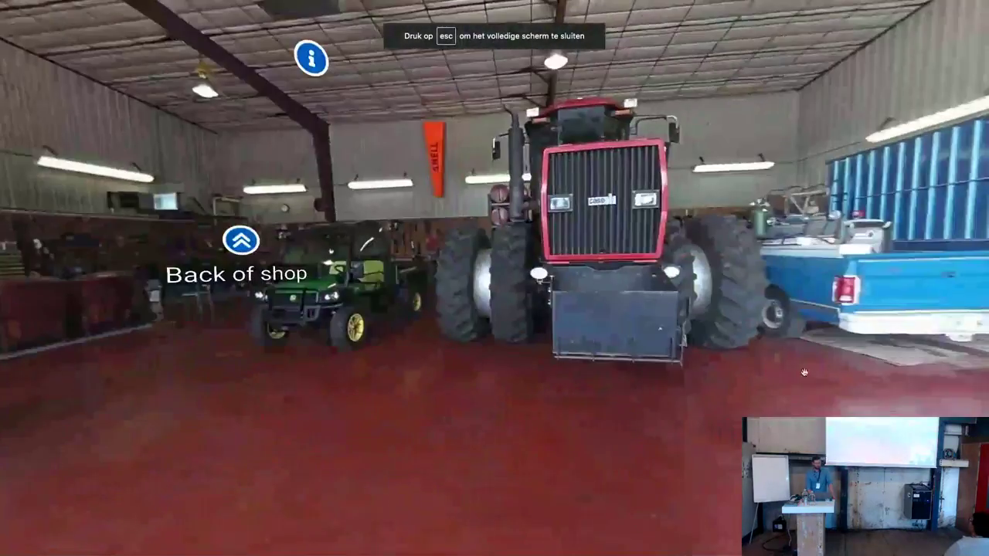
{"action": "left_click", "coordinate": [310, 58]}
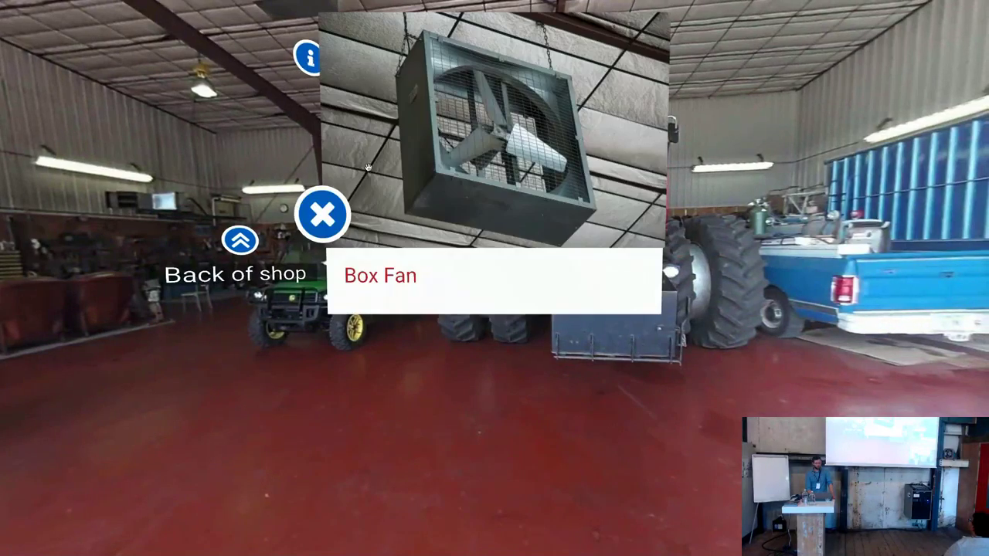
{"action": "left_click", "coordinate": [321, 215]}
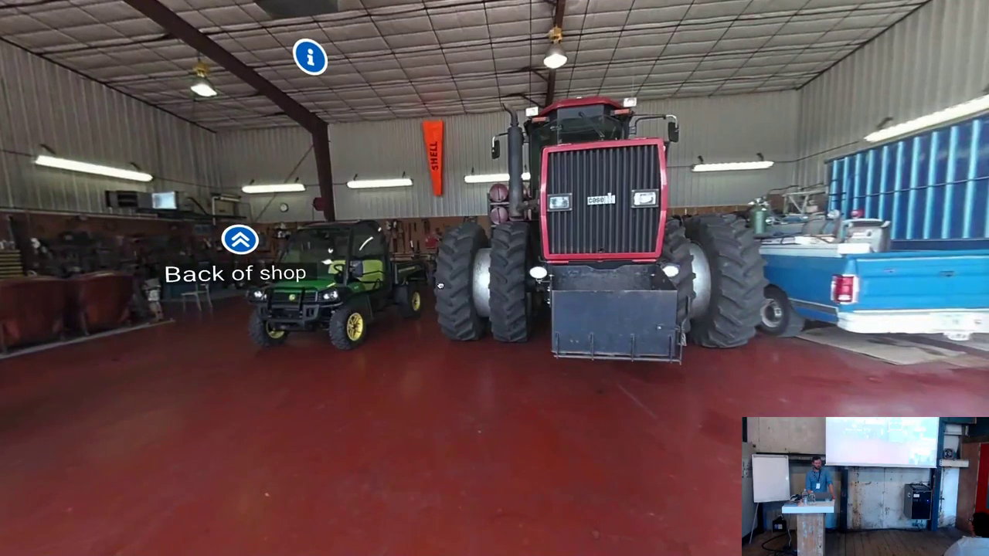
- Visit the Antique collection scene of the tour and return to the Farm shop scene
{"action": "left_click_drag", "start_coordinate": [321, 216], "coordinate": [632, 242]}
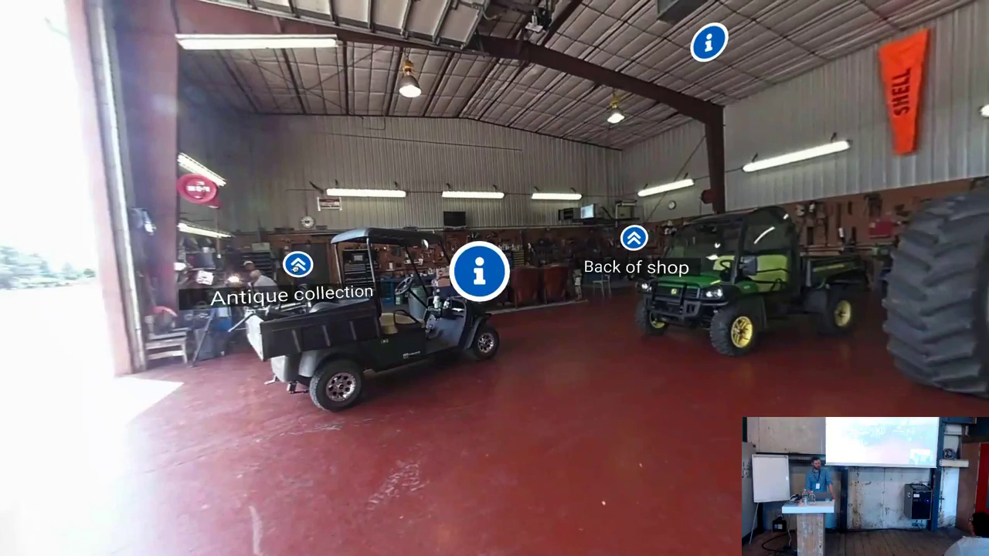
{"action": "left_click", "coordinate": [298, 264]}
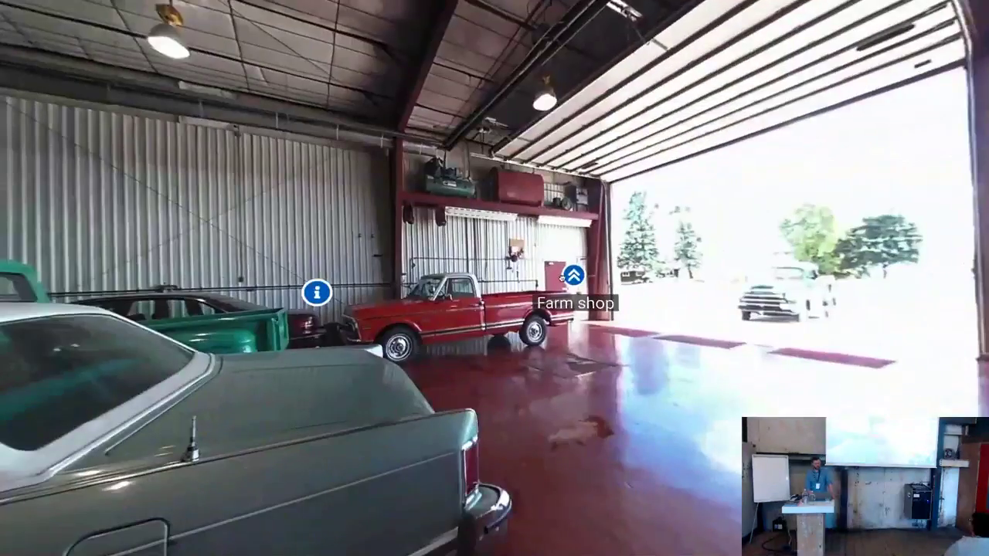
{"action": "left_click", "coordinate": [566, 279]}
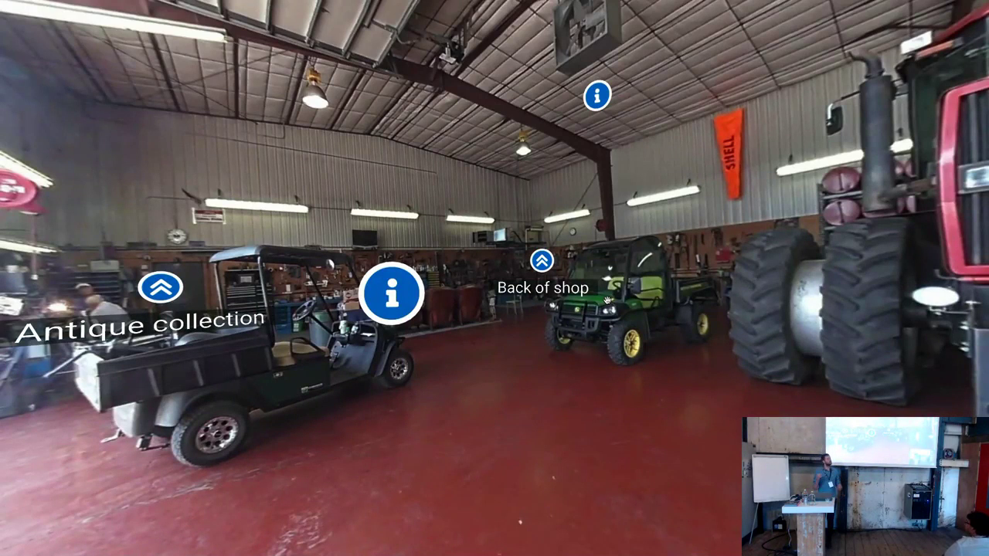
- View and close the ceiling fan's information again, and leave the full-screen tour
{"action": "left_click", "coordinate": [597, 93]}
{"action": "left_click", "coordinate": [332, 228]}
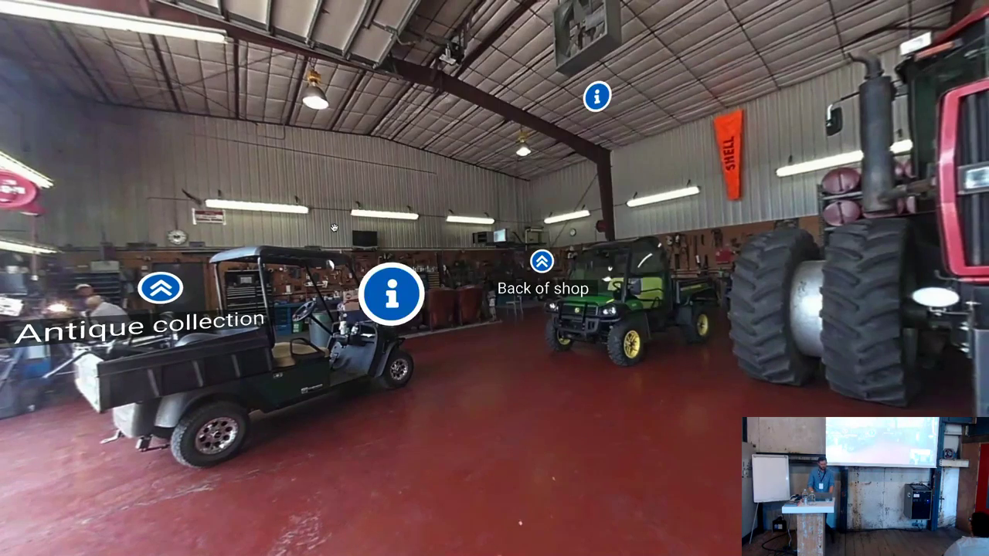
{"action": "key", "text": "Escape"}
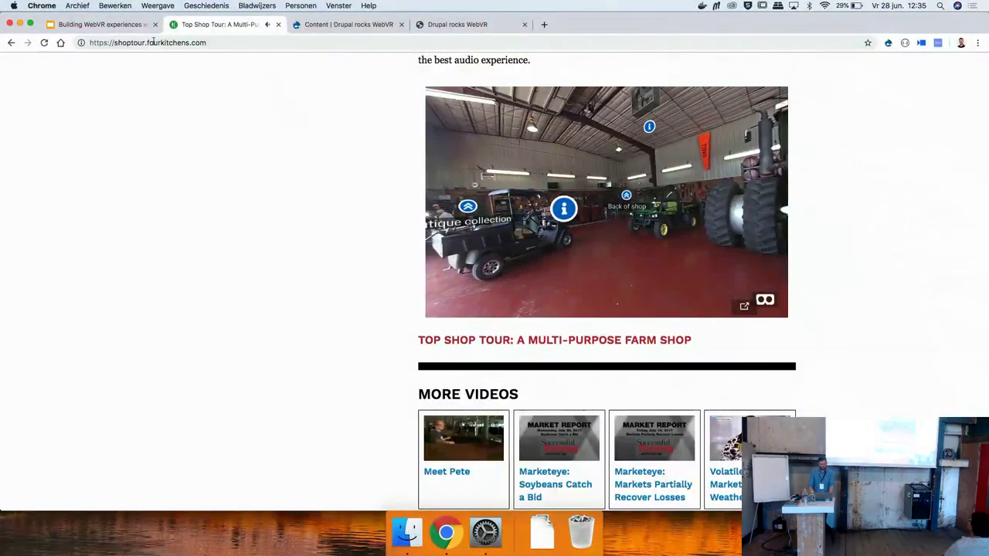
- Switch back to the presentation and stay on the Top Shop Tour slide
{"action": "left_click", "coordinate": [104, 24]}
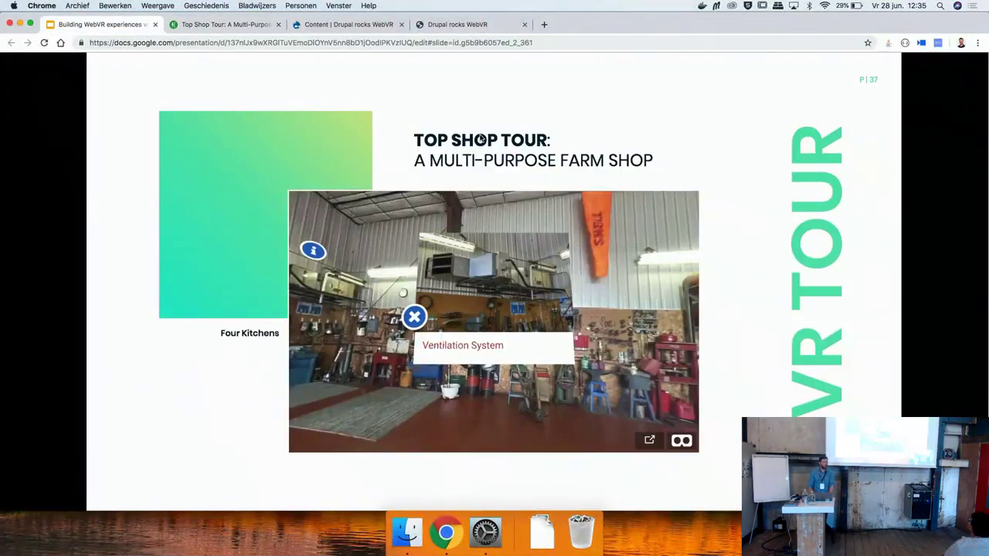
{"action": "key", "text": "Right"}
{"action": "key", "text": "Left"}
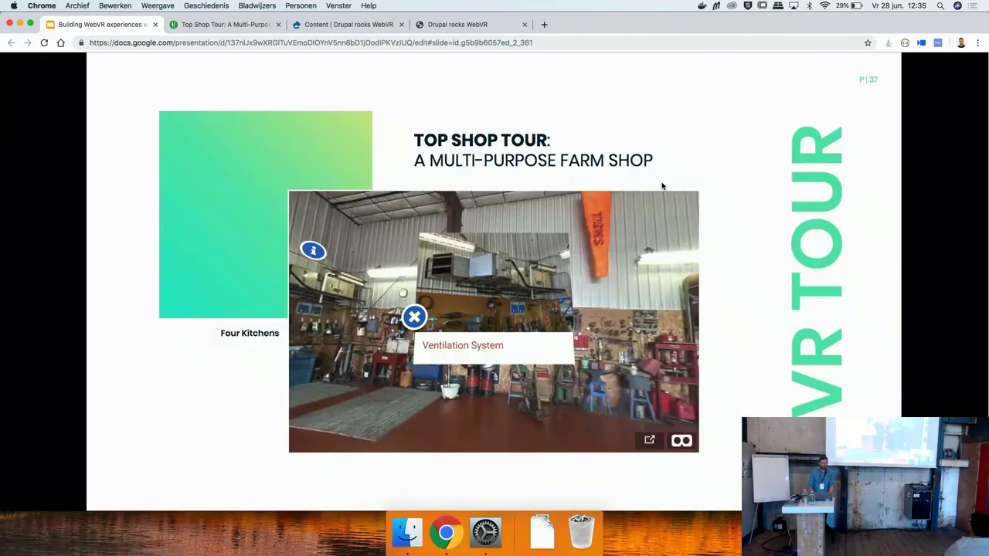
- Switch to the Drupal admin site and view its content types, examining the descriptions of Room and Tour
{"action": "left_click", "coordinate": [359, 24]}
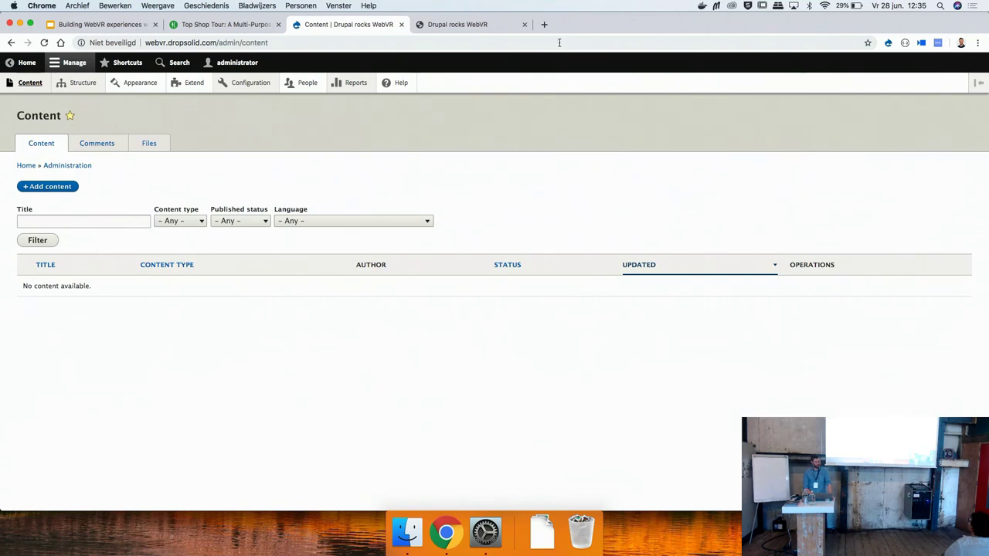
{"action": "left_click", "coordinate": [87, 85]}
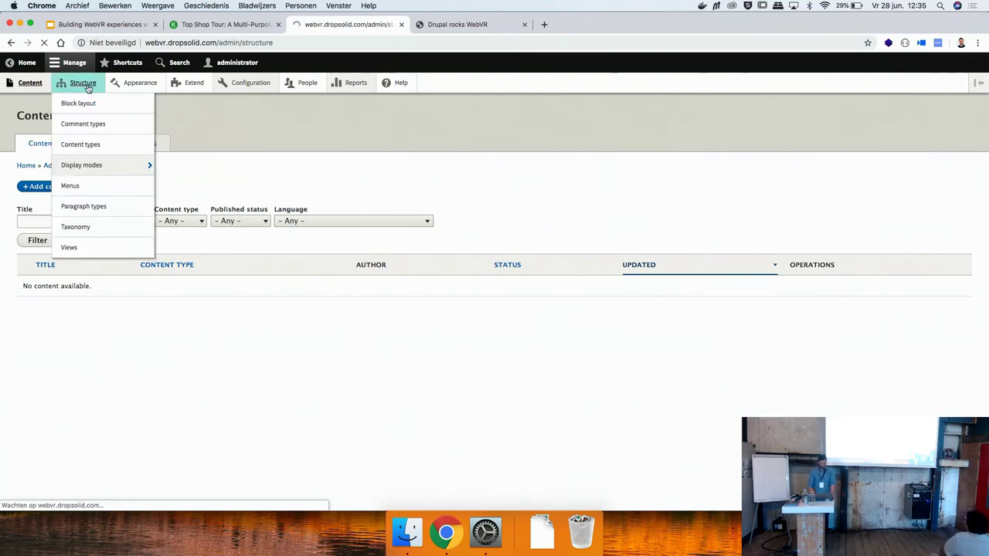
{"action": "left_click", "coordinate": [78, 239]}
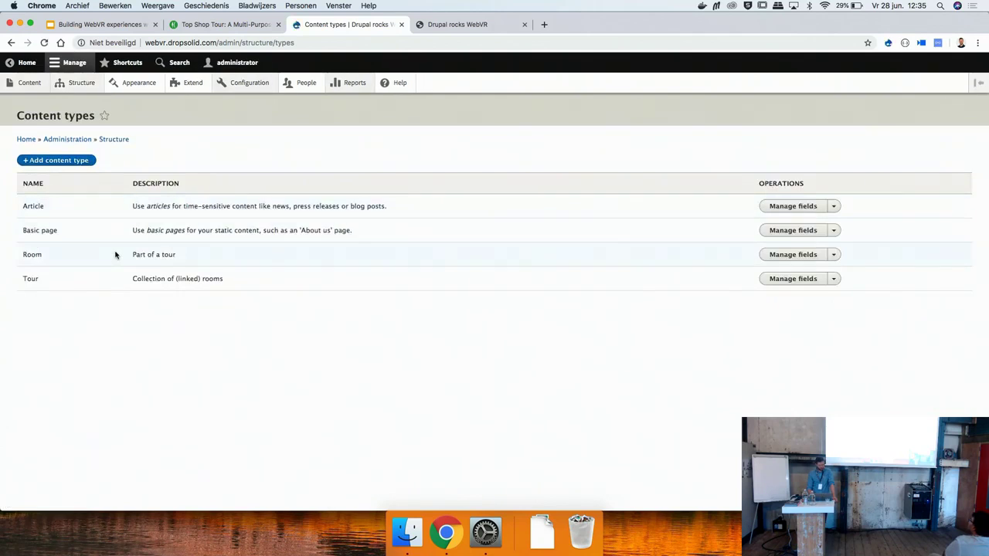
{"action": "scroll", "coordinate": [116, 255], "scroll_direction": "up", "scroll_amount": 5}
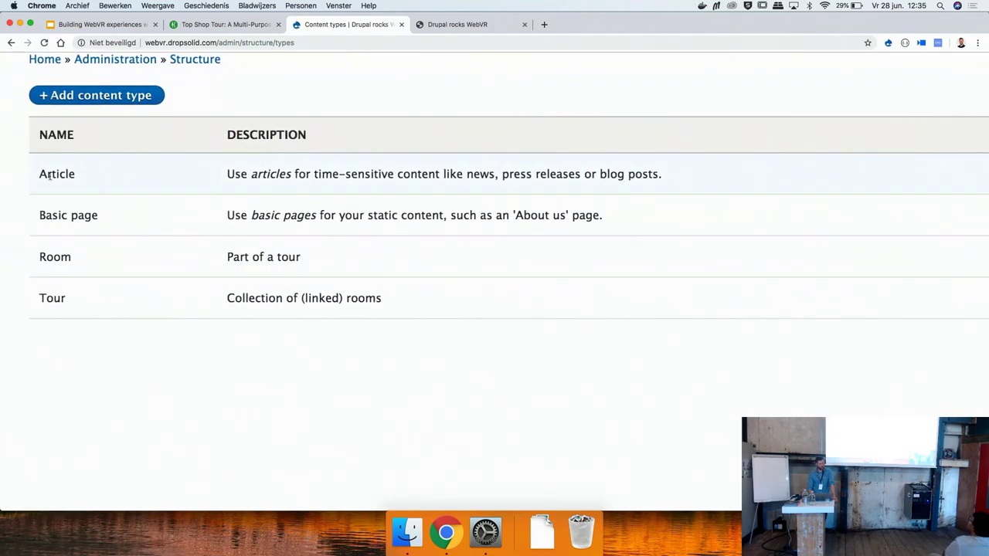
{"action": "scroll", "coordinate": [144, 223], "scroll_direction": "up", "scroll_amount": 2}
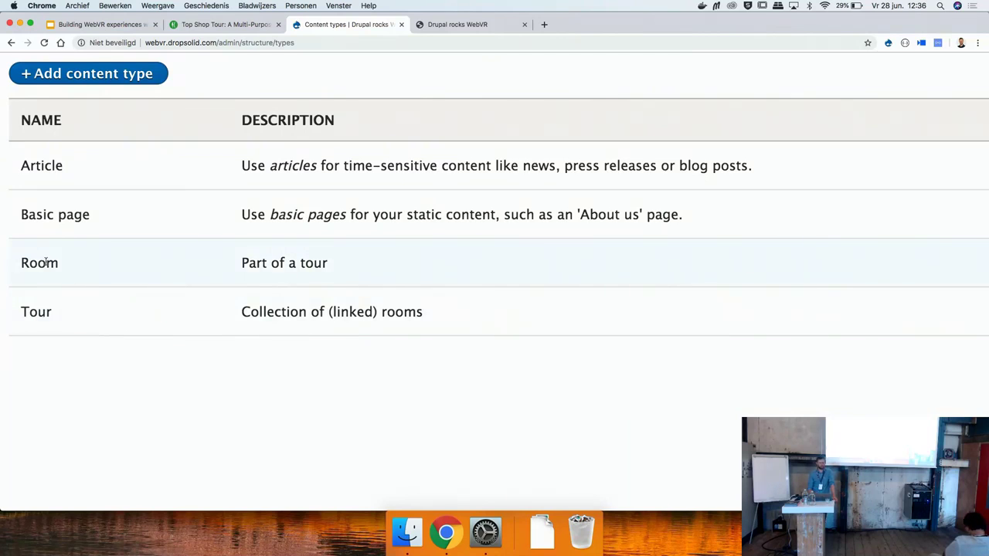
{"action": "scroll", "coordinate": [46, 263], "scroll_direction": "down", "scroll_amount": 5}
- Open the field list of the Room content type and examine its labels, machine names and field types
{"action": "left_click", "coordinate": [769, 256]}
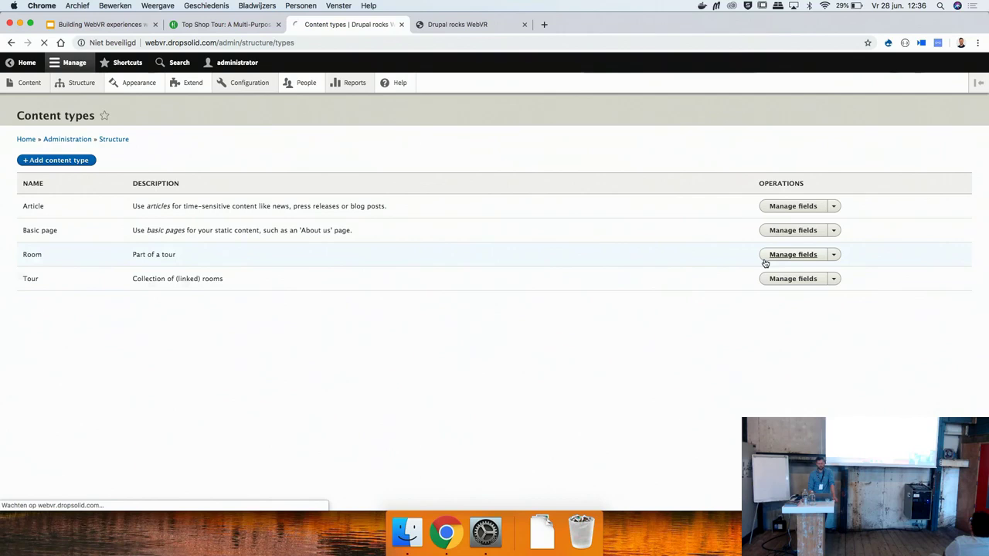
{"action": "scroll", "coordinate": [70, 238], "scroll_direction": "up", "scroll_amount": 3}
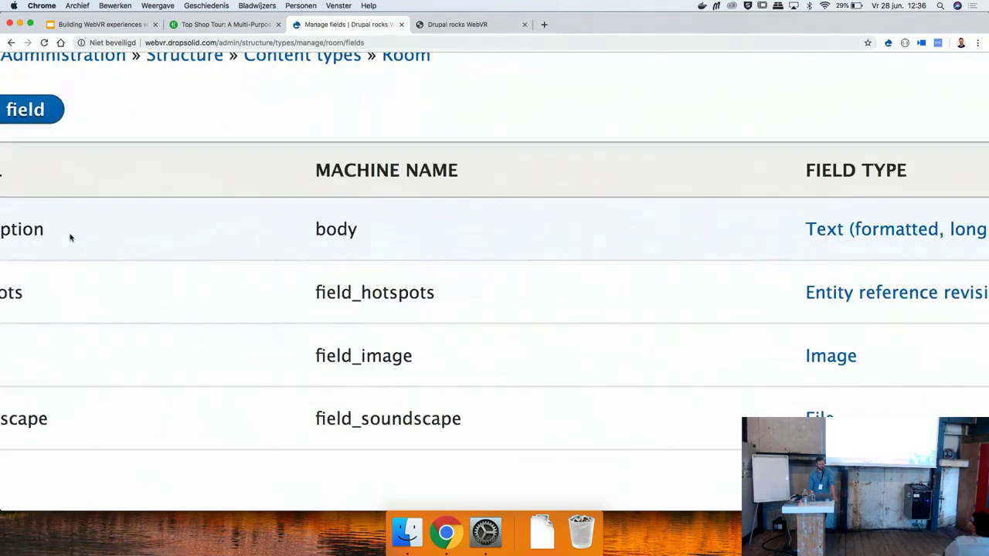
{"action": "scroll", "coordinate": [69, 237], "scroll_direction": "down", "scroll_amount": 1}
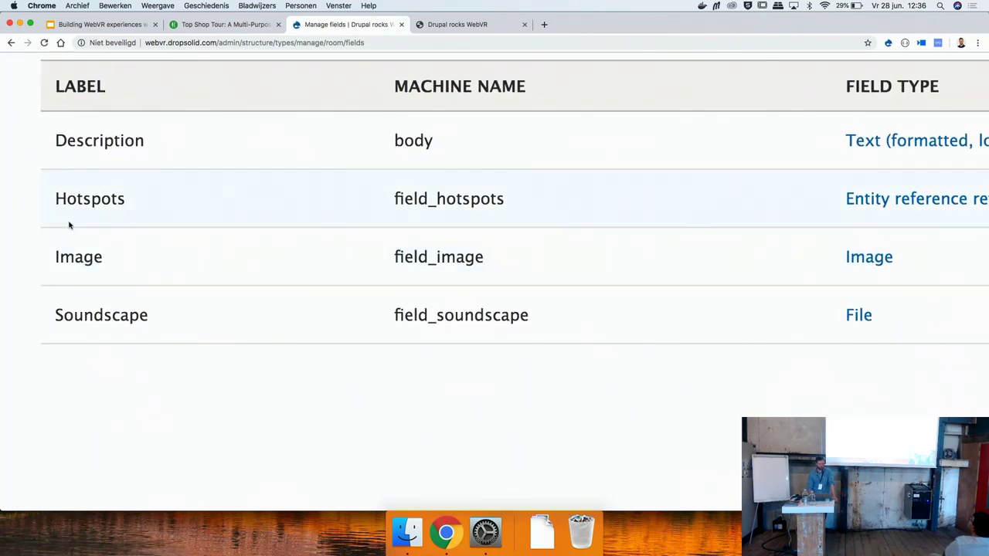
{"action": "scroll", "coordinate": [133, 202], "scroll_direction": "down", "scroll_amount": 2}
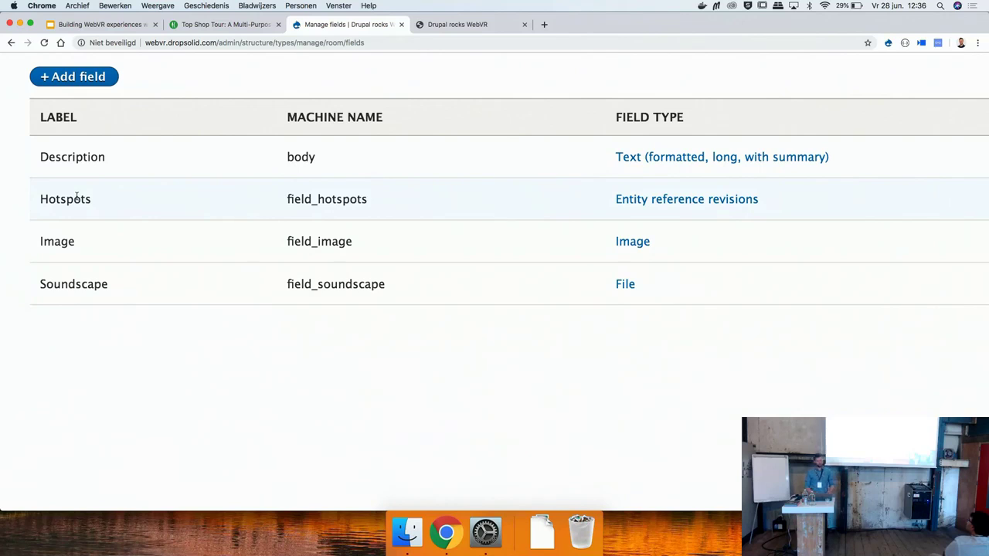
{"action": "key", "text": "super+minus"}
{"action": "key", "text": "super+0"}
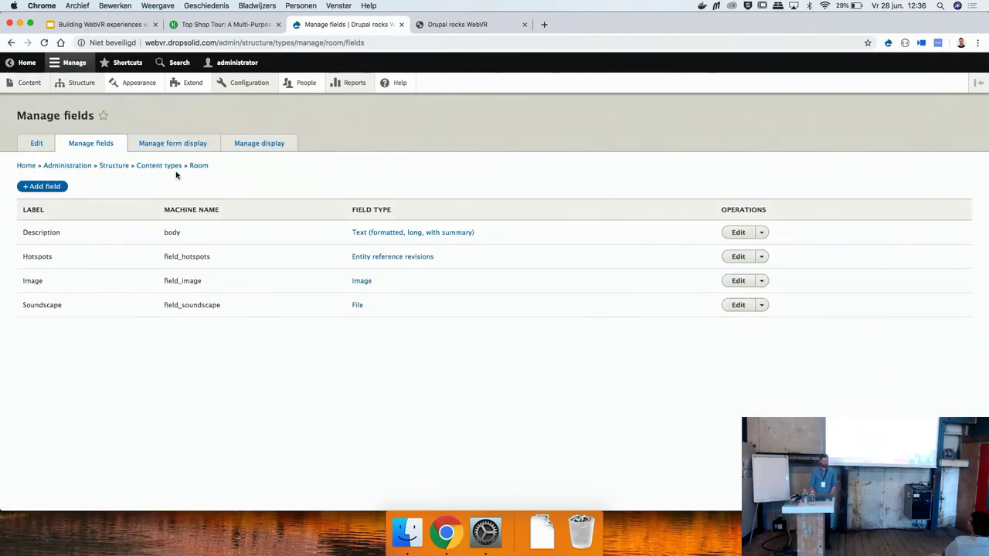
- Start creating a new content item of the Room type
{"action": "left_click", "coordinate": [30, 83]}
{"action": "left_click", "coordinate": [73, 186]}
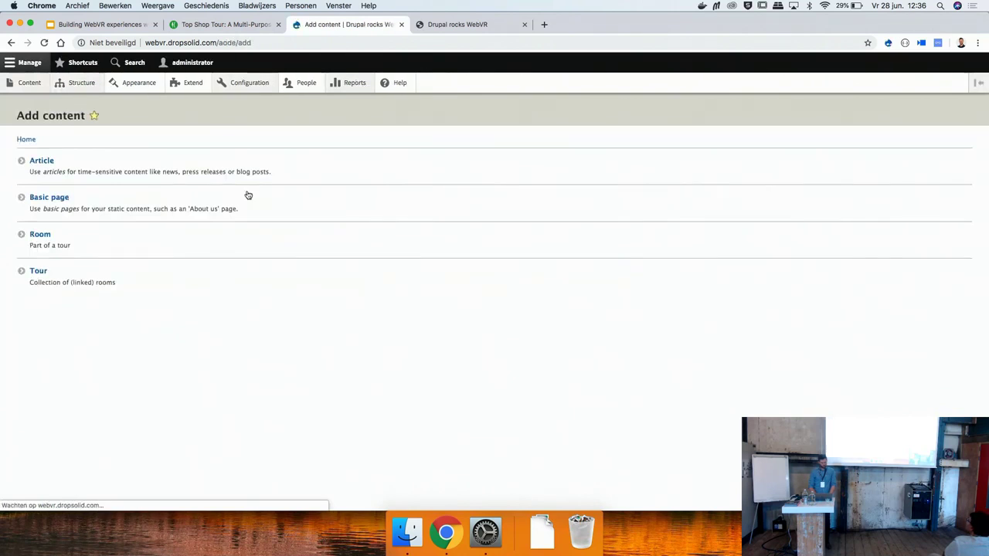
{"action": "left_click", "coordinate": [230, 209]}
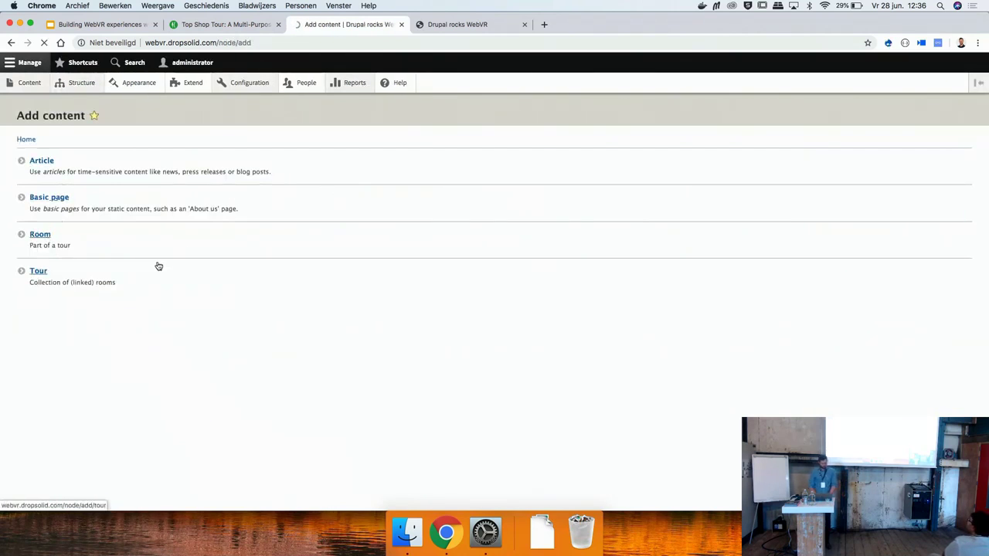
{"action": "left_click", "coordinate": [80, 170]}
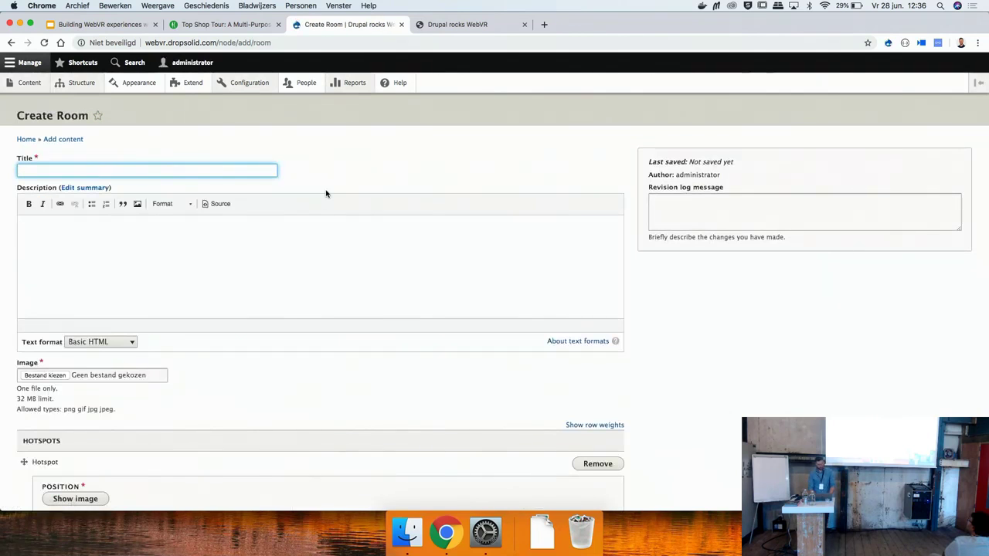
- Preview the images in the DrupalJam folder and upload hanekop.jpg as the room's image
{"action": "left_click", "coordinate": [50, 375]}
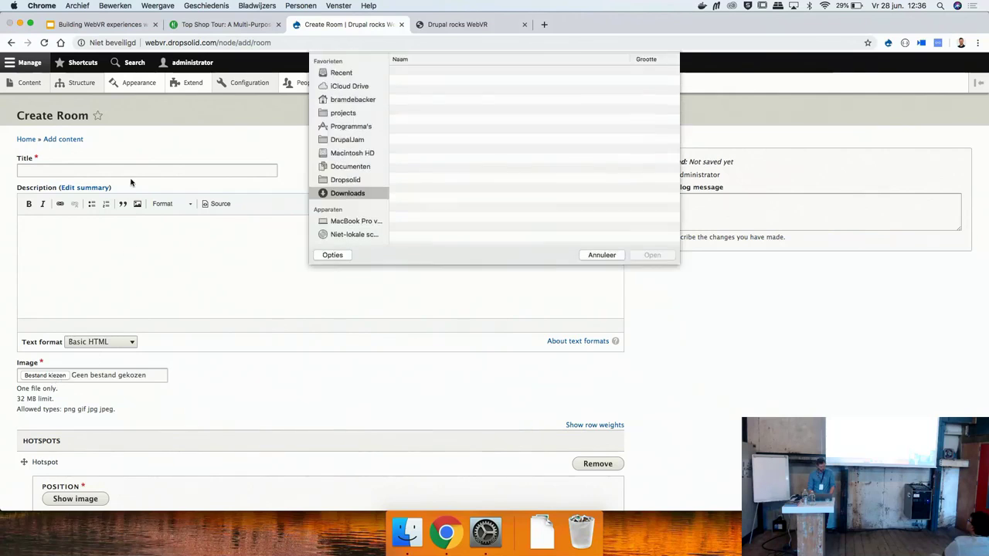
{"action": "left_click", "coordinate": [347, 157]}
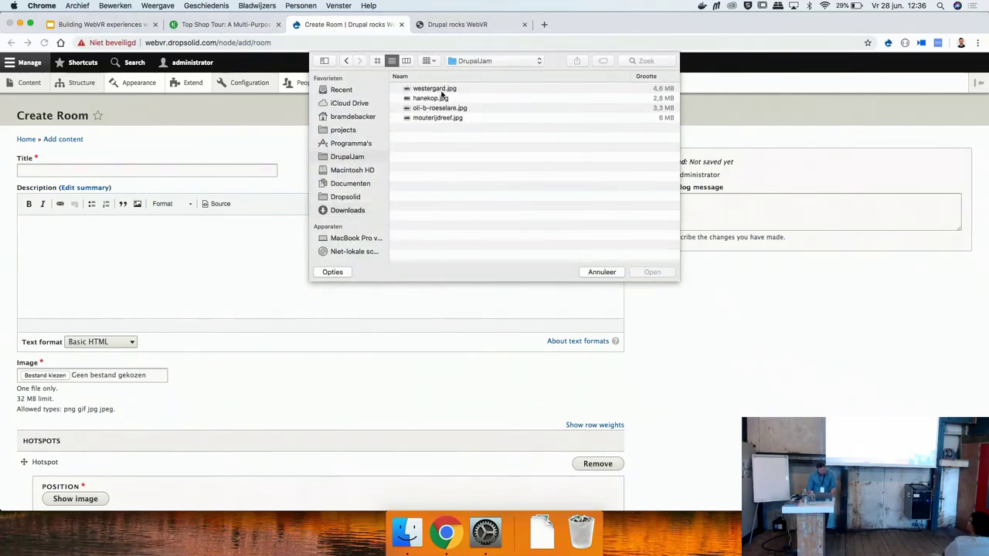
{"action": "left_click", "coordinate": [444, 89]}
{"action": "key", "text": "Down"}
{"action": "key", "text": "Down"}
{"action": "key", "text": "Up"}
{"action": "key", "text": "Up"}
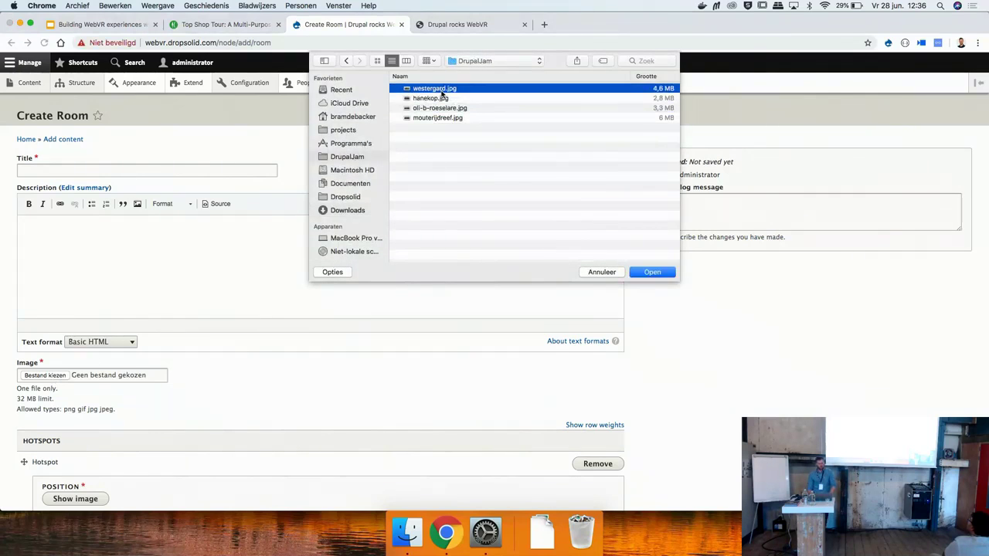
{"action": "key", "text": "space"}
{"action": "key", "text": "space"}
{"action": "key", "text": "Down"}
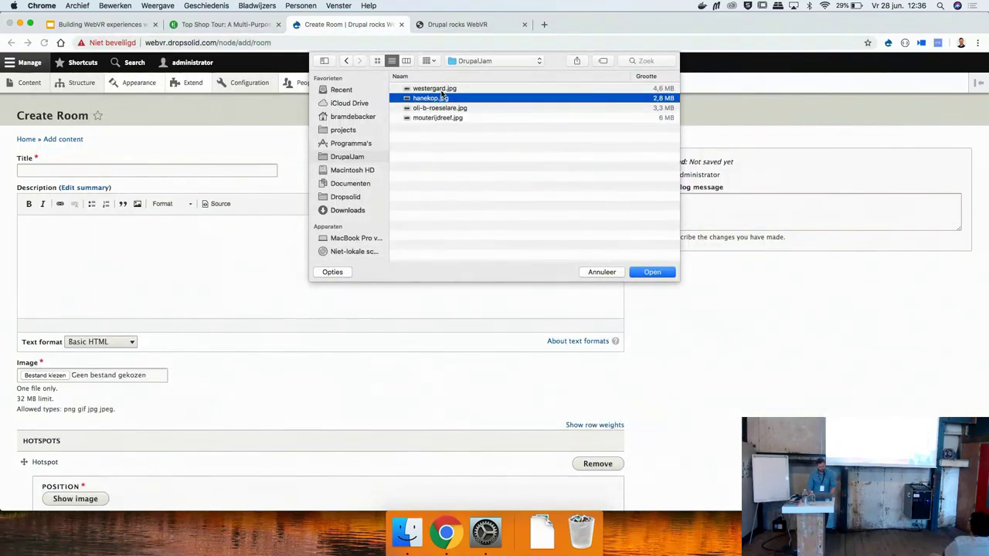
{"action": "key", "text": "space"}
{"action": "key", "text": "space"}
{"action": "key", "text": "Return"}
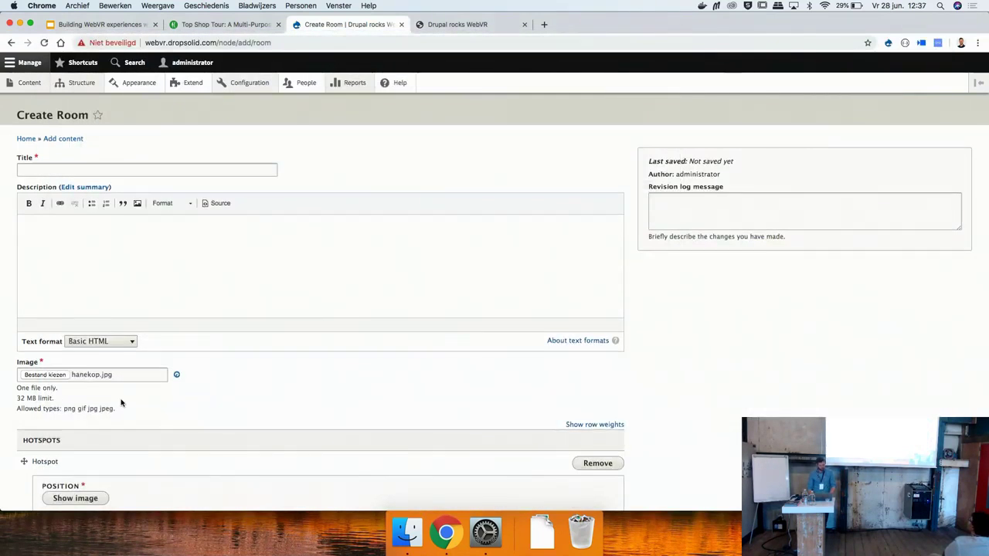
- Title the room "Hanekop" and view the uploaded panorama in the form
{"action": "scroll", "coordinate": [121, 387], "scroll_direction": "down", "scroll_amount": 2}
{"action": "scroll", "coordinate": [131, 310], "scroll_direction": "up", "scroll_amount": 2}
{"action": "left_click", "coordinate": [108, 171]}
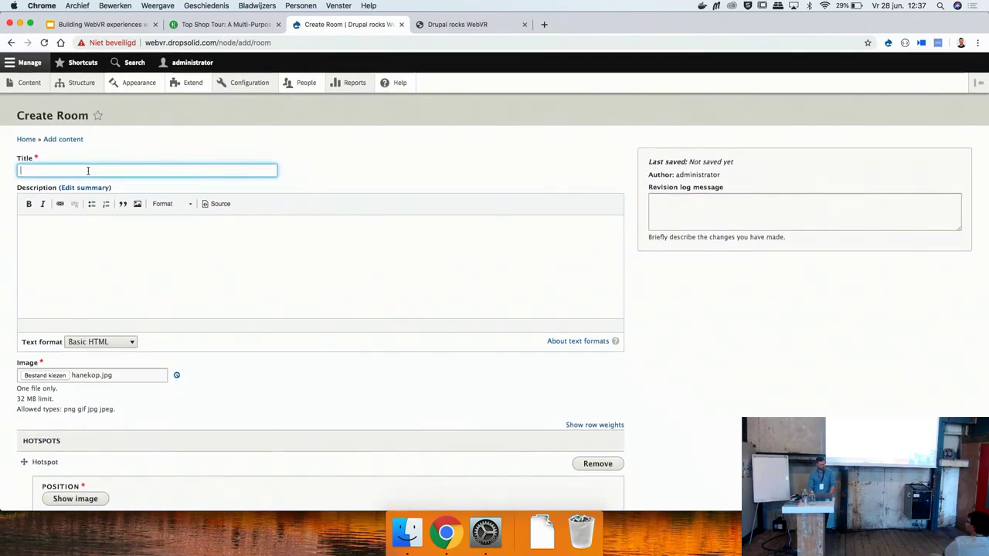
{"action": "type", "text": "Hanekop"}
{"action": "key", "text": "Tab"}
{"action": "scroll", "coordinate": [237, 332], "scroll_direction": "down", "scroll_amount": 5}
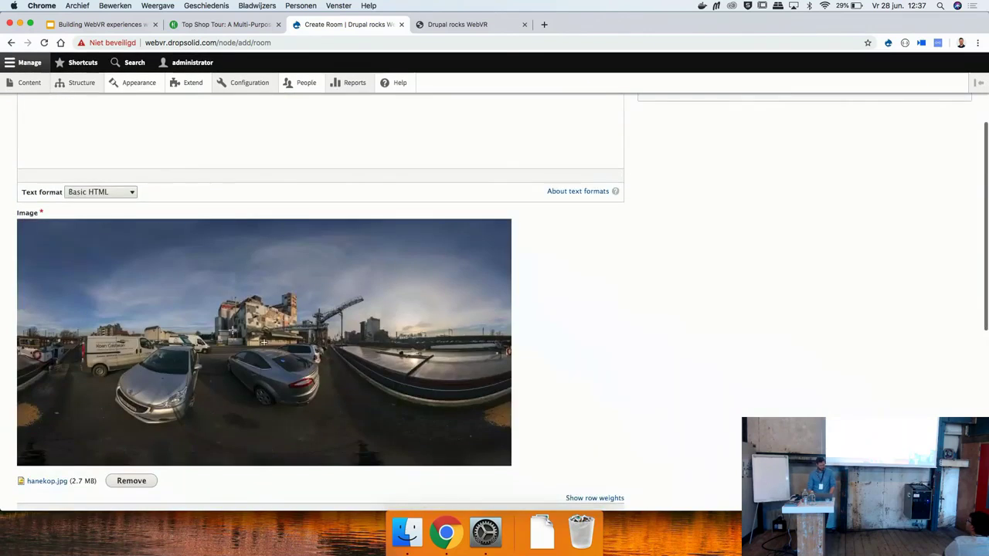
{"action": "scroll", "coordinate": [159, 339], "scroll_direction": "up", "scroll_amount": 2}
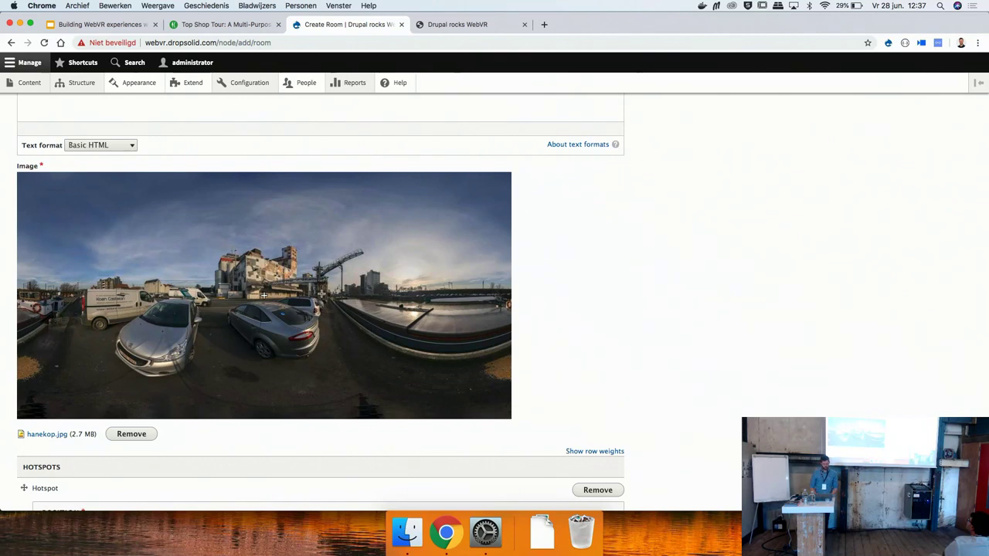
{"action": "scroll", "coordinate": [263, 295], "scroll_direction": "down", "scroll_amount": 1}
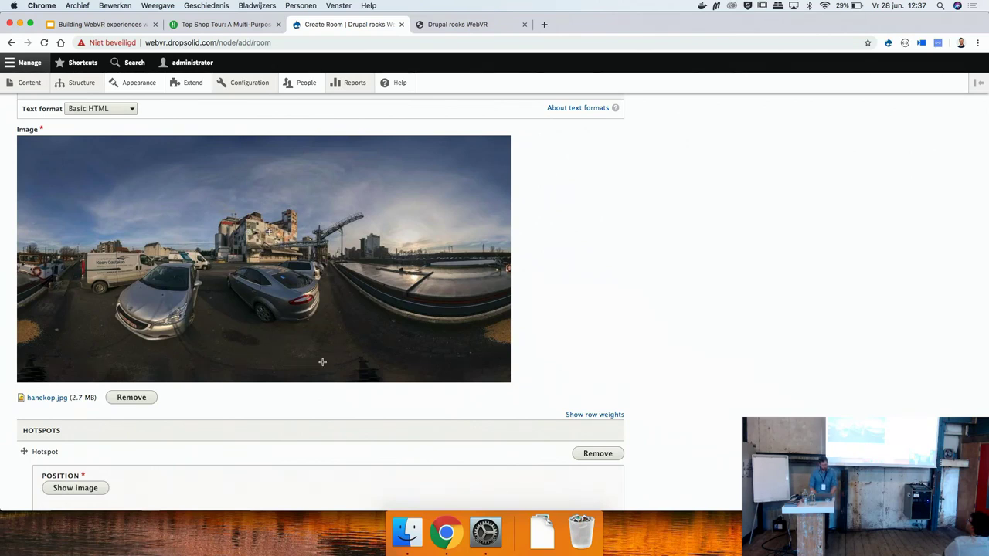
- Place the room's hotspot on the distant building beside the water in the panorama, at X 72% and Y 42%
{"action": "scroll", "coordinate": [322, 386], "scroll_direction": "down", "scroll_amount": 5}
{"action": "right_click", "coordinate": [187, 328]}
{"action": "left_click", "coordinate": [221, 247]}
{"action": "scroll", "coordinate": [221, 247], "scroll_direction": "down", "scroll_amount": 1}
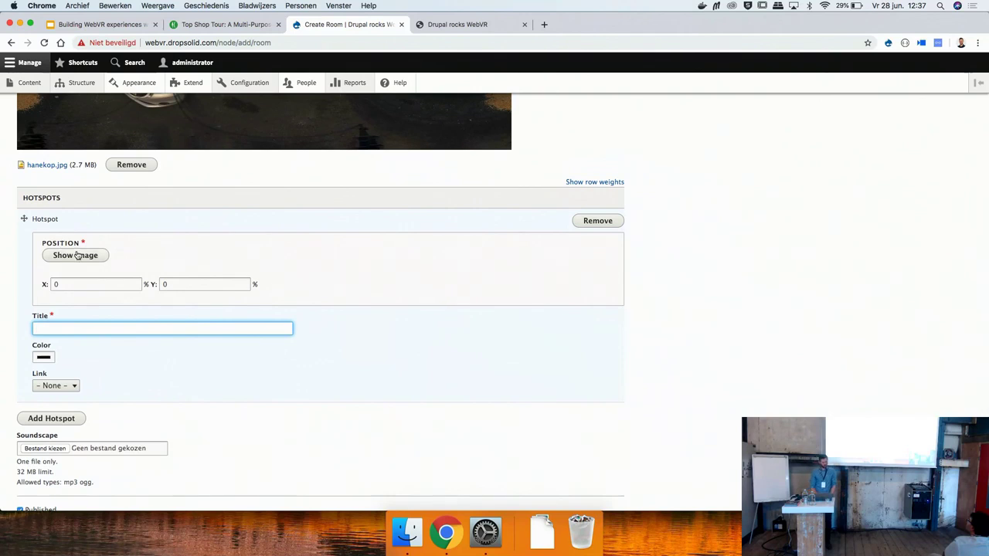
{"action": "left_click", "coordinate": [78, 256]}
{"action": "scroll", "coordinate": [185, 239], "scroll_direction": "down", "scroll_amount": 3}
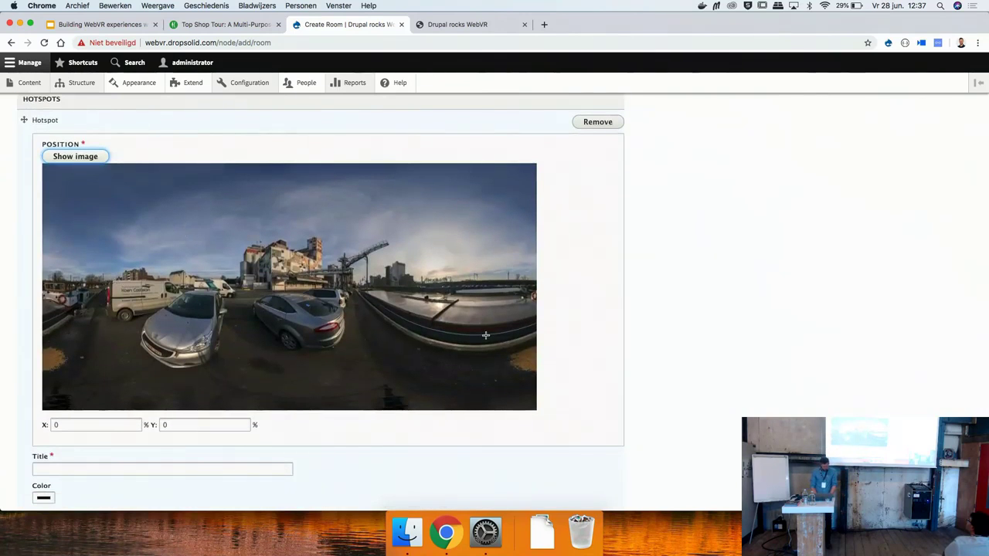
{"action": "scroll", "coordinate": [398, 270], "scroll_direction": "up", "scroll_amount": 5}
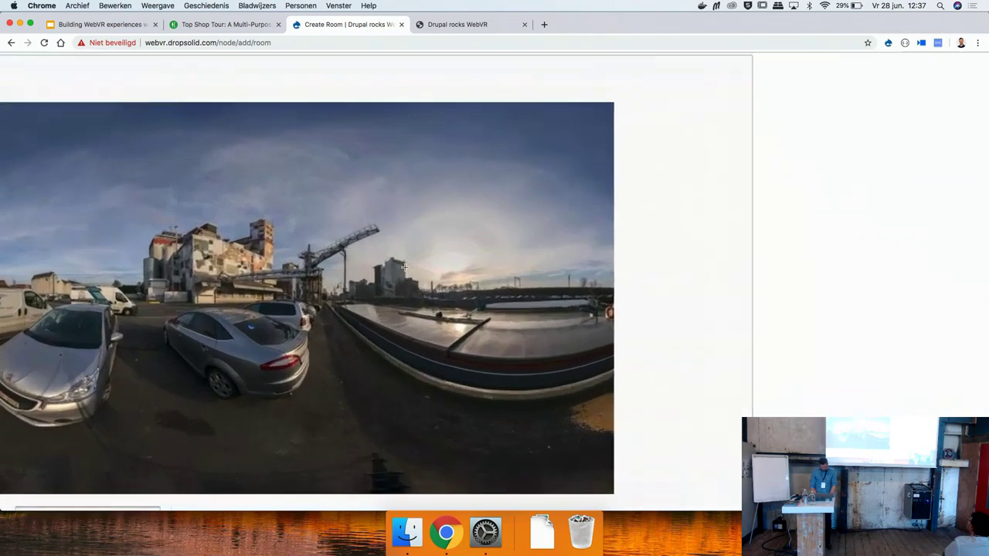
{"action": "left_click", "coordinate": [396, 272]}
{"action": "scroll", "coordinate": [437, 291], "scroll_direction": "down", "scroll_amount": 5}
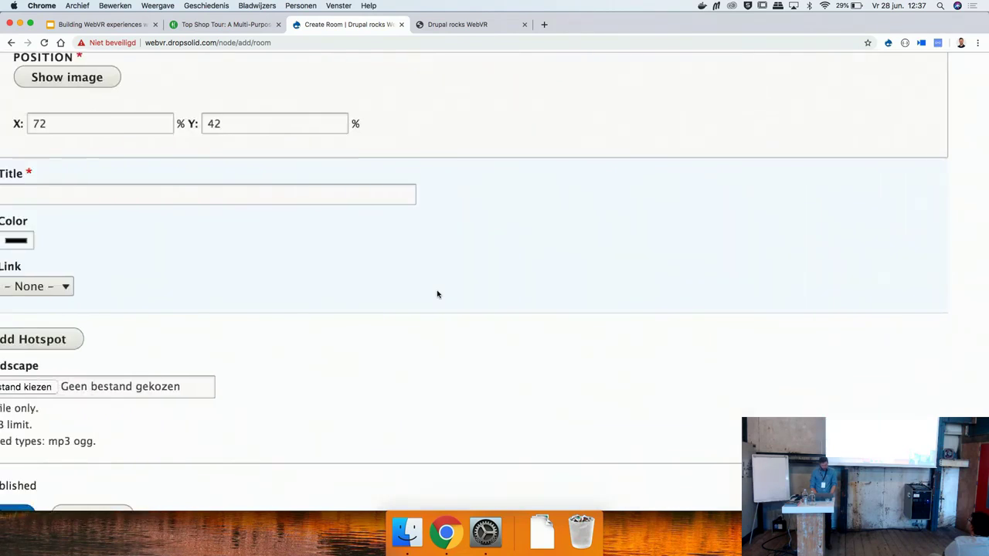
- Title the hotspot "Gebouw" and set its color to blue
{"action": "left_click", "coordinate": [168, 252]}
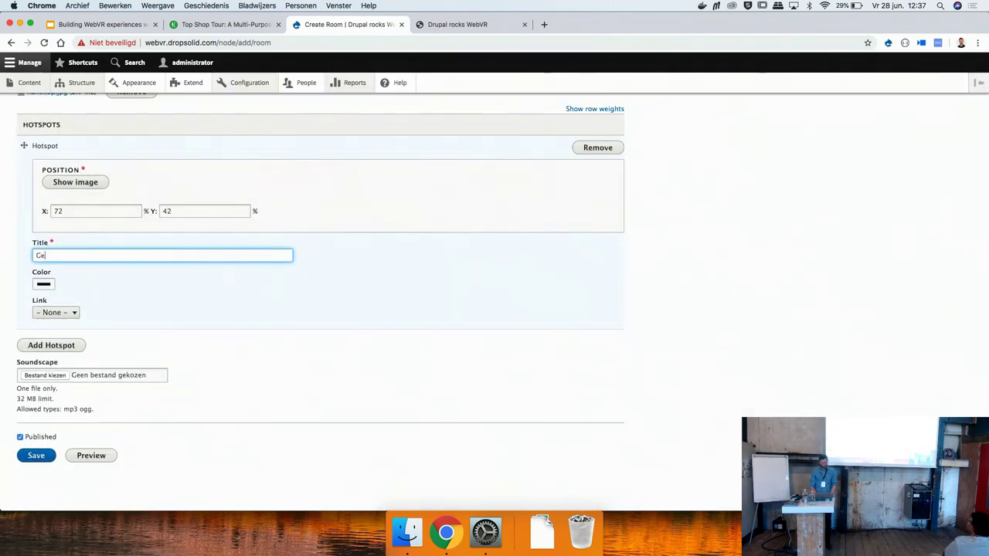
{"action": "left_click", "coordinate": [44, 285]}
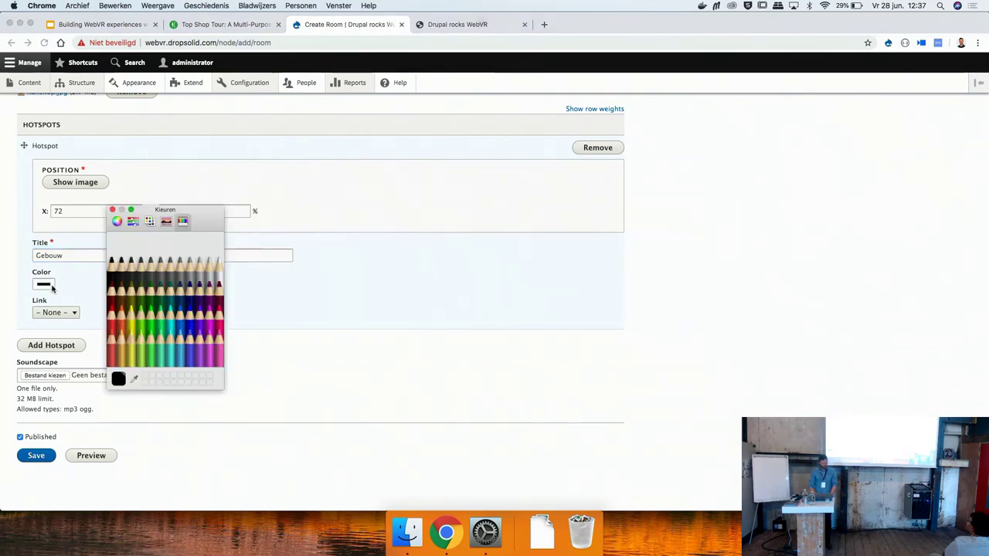
{"action": "left_click", "coordinate": [170, 317]}
{"action": "left_click", "coordinate": [187, 324]}
{"action": "left_click", "coordinate": [112, 210]}
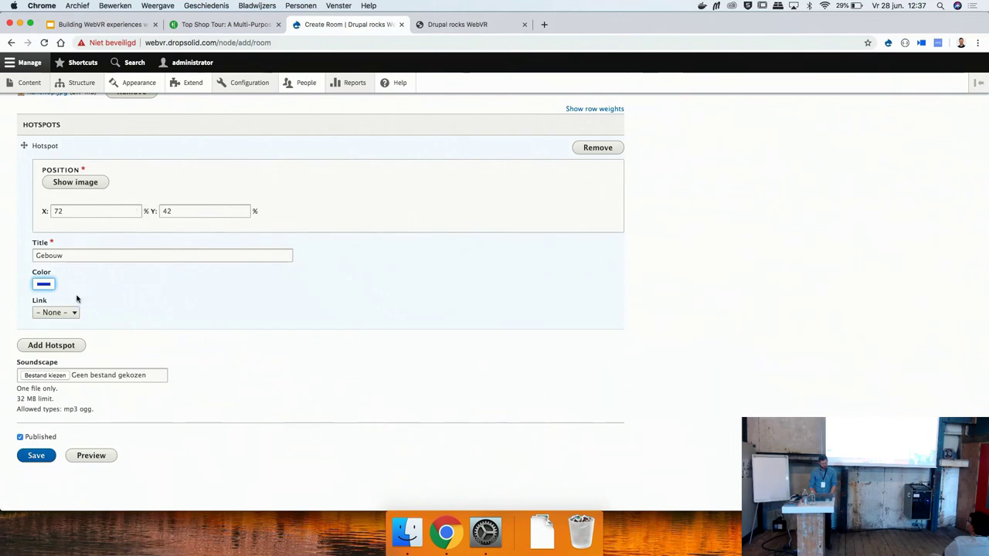
- Keep the hotspot's link at None and save the Hanekop room
{"action": "left_click", "coordinate": [69, 312]}
{"action": "left_click", "coordinate": [47, 313]}
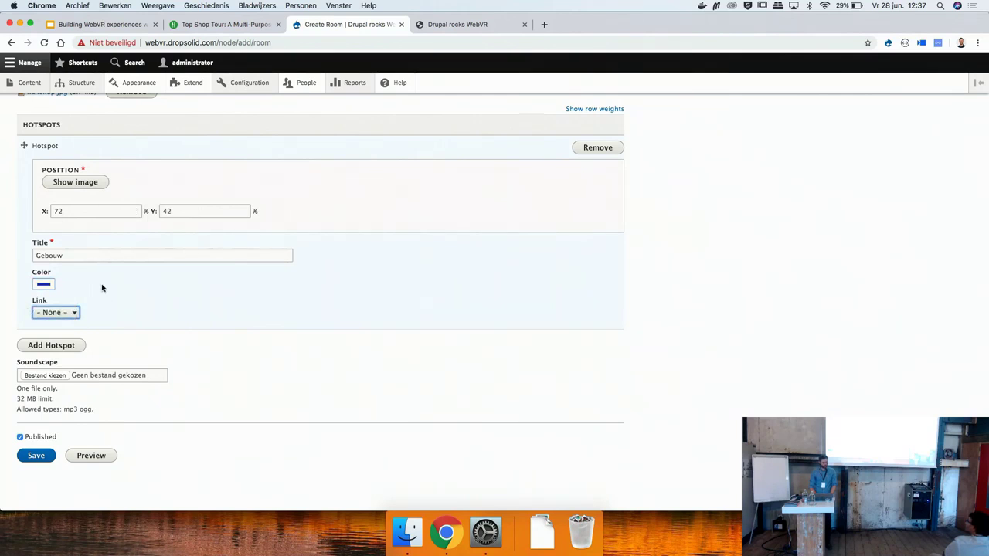
{"action": "left_click", "coordinate": [36, 455]}
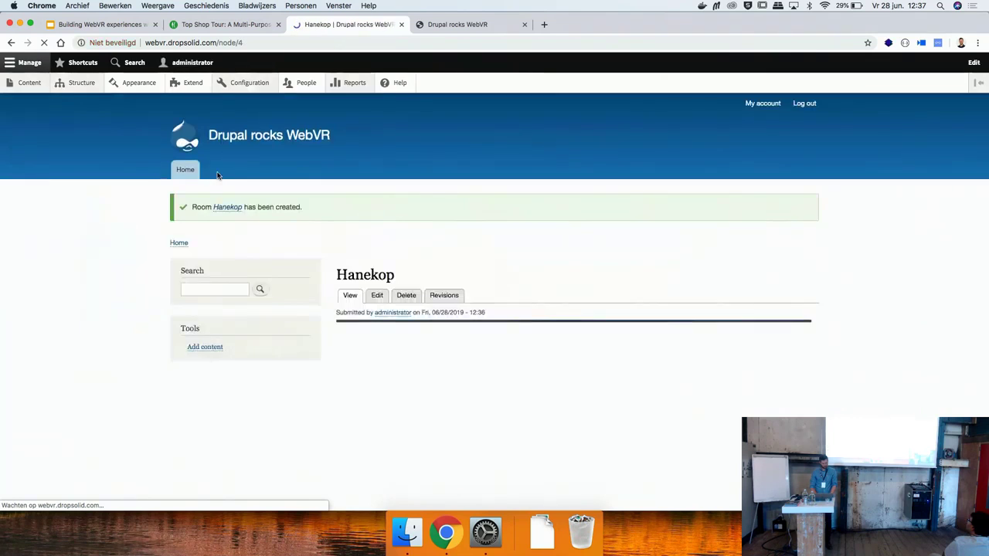
- Start creating a new Room content item and title it "Mouterijdreef"
{"action": "left_click", "coordinate": [31, 84]}
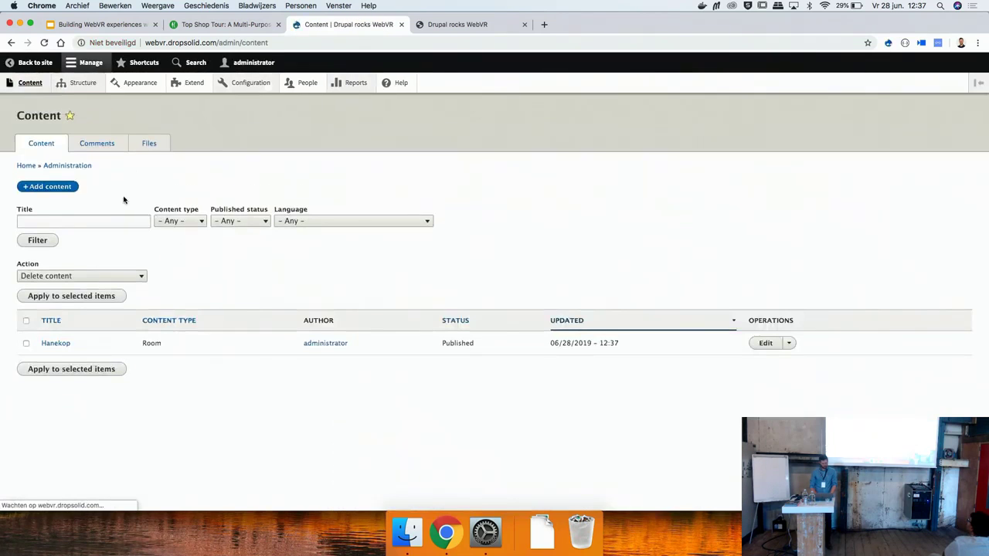
{"action": "left_click", "coordinate": [48, 186]}
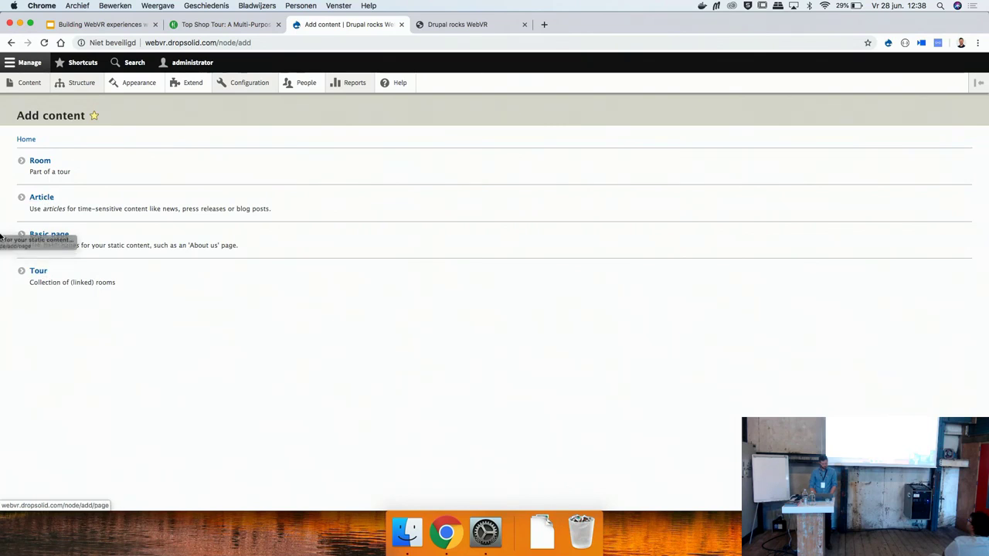
{"action": "left_click", "coordinate": [35, 164]}
{"action": "left_click", "coordinate": [67, 170]}
{"action": "type", "text": "Mouterijdreef"}
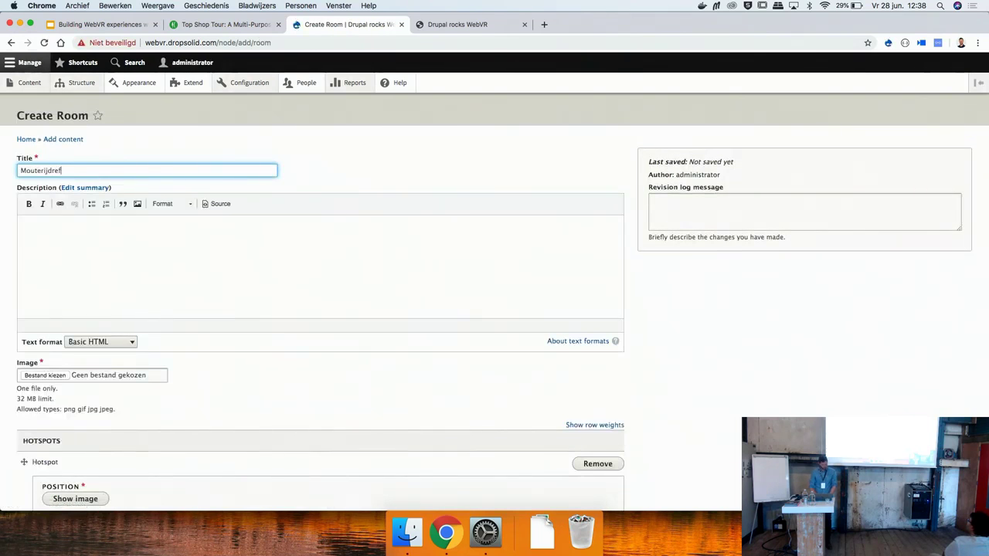
- Upload mouterijdreef.jpg from the DrupalJam folder as the room's panorama image
{"action": "left_click", "coordinate": [37, 377]}
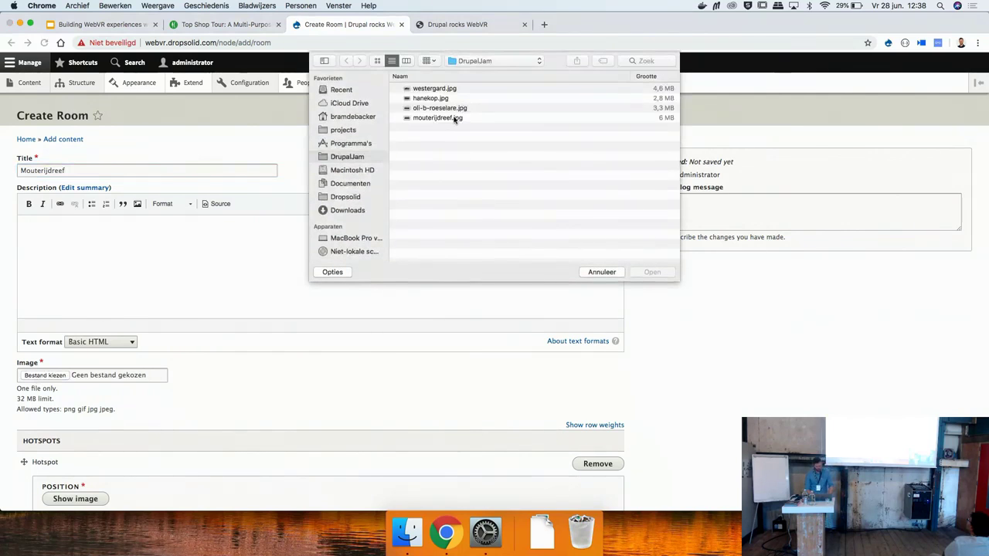
{"action": "double_click", "coordinate": [437, 118]}
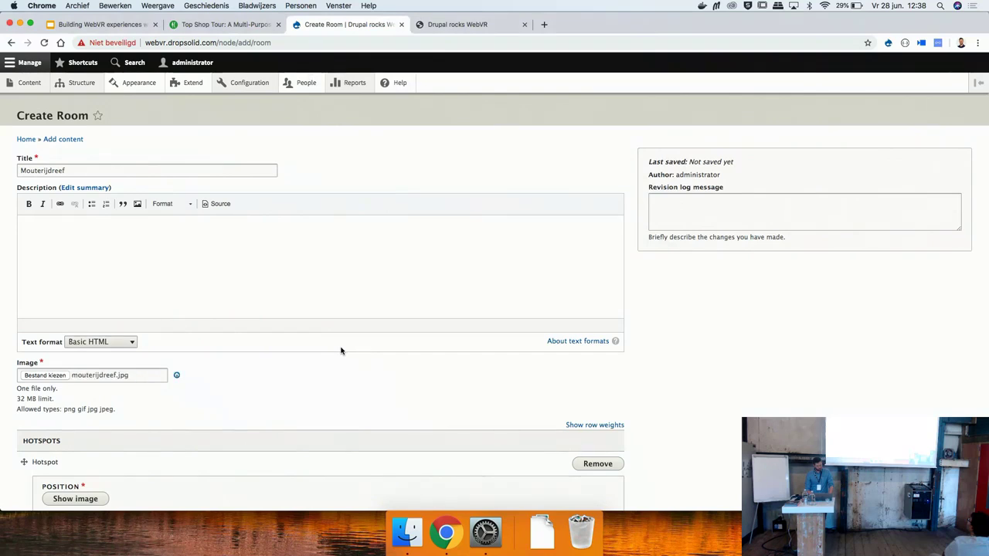
{"action": "scroll", "coordinate": [341, 351], "scroll_direction": "down", "scroll_amount": 3}
{"action": "scroll", "coordinate": [341, 351], "scroll_direction": "down", "scroll_amount": 2}
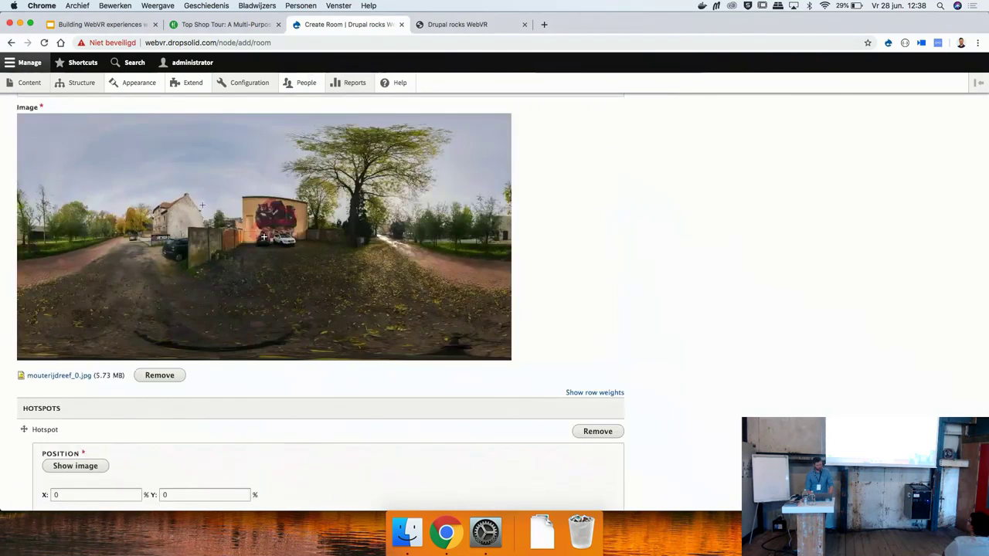
- Show the panorama in the hotspot's position settings and place the hotspot on the white-walled house
{"action": "scroll", "coordinate": [219, 400], "scroll_direction": "down", "scroll_amount": 5}
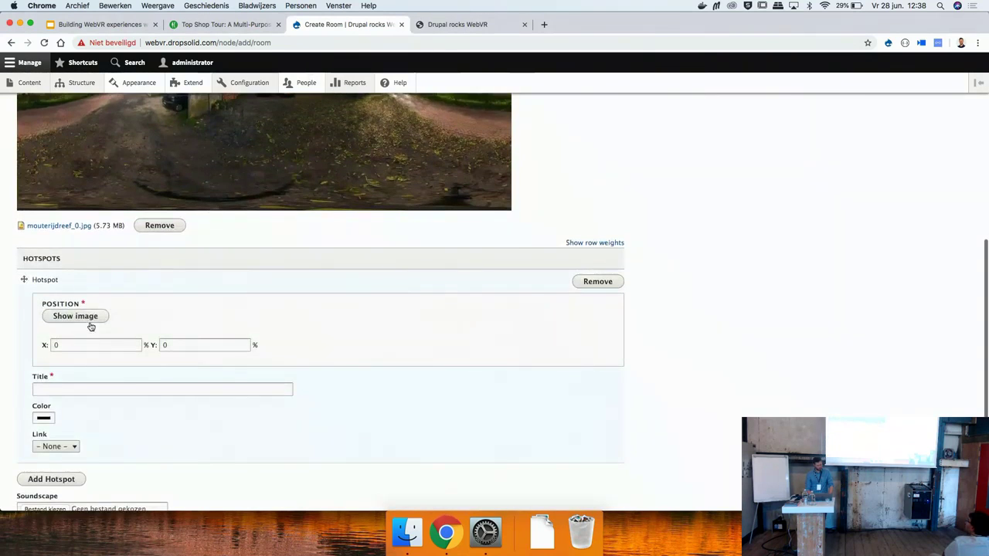
{"action": "left_click", "coordinate": [77, 210]}
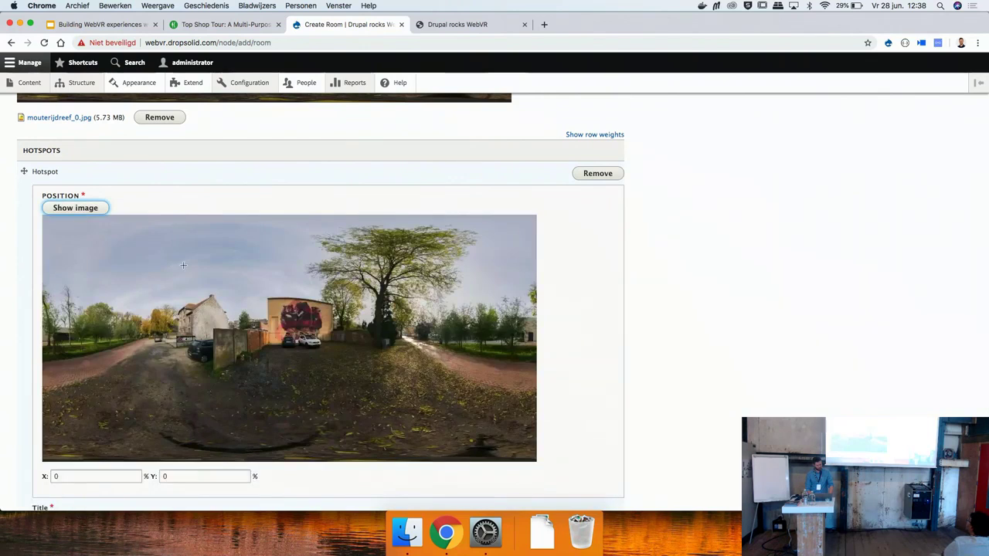
{"action": "scroll", "coordinate": [154, 255], "scroll_direction": "down", "scroll_amount": 4}
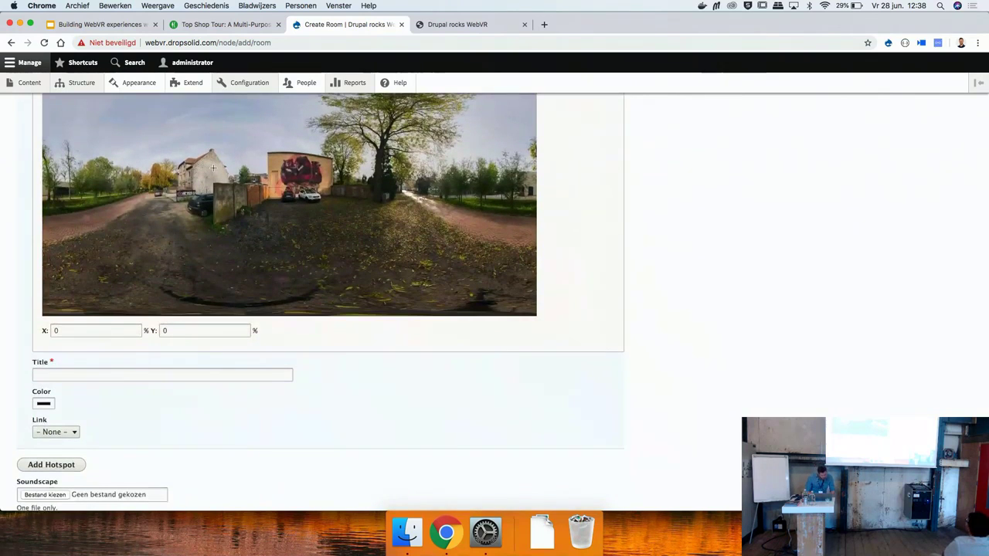
{"action": "left_click", "coordinate": [208, 170]}
- Title the hotspot "Teruggaan", link it to the existing Hanekop room and save the Mouterijdreef room
{"action": "left_click", "coordinate": [86, 252]}
{"action": "type", "text": "Teruggaan"}
{"action": "key", "text": "Tab"}
{"action": "left_click", "coordinate": [56, 312]}
{"action": "left_click", "coordinate": [50, 323]}
{"action": "left_click", "coordinate": [46, 457]}
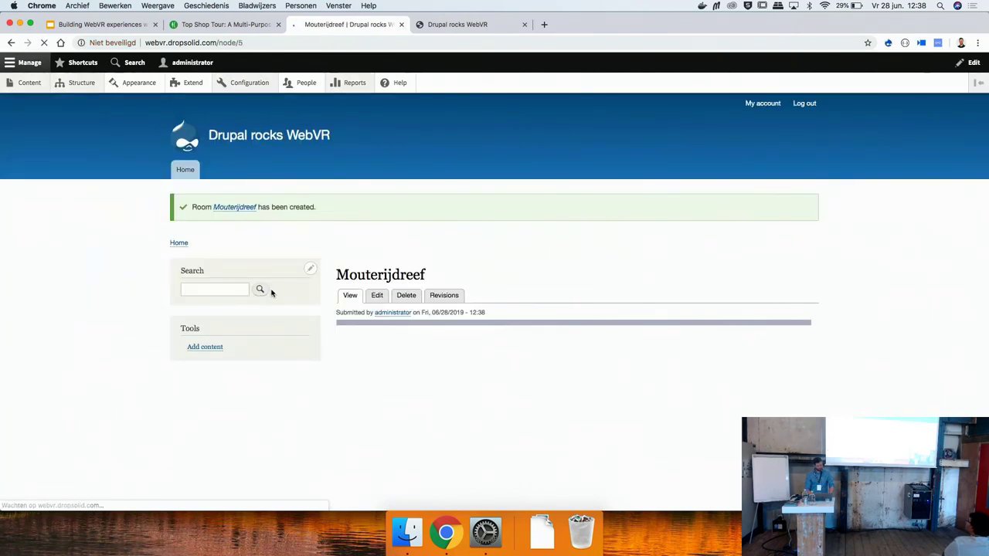
- Edit the Hanekop room, set the Gebouw hotspot's link to Hanekop and save the room
{"action": "left_click", "coordinate": [29, 84]}
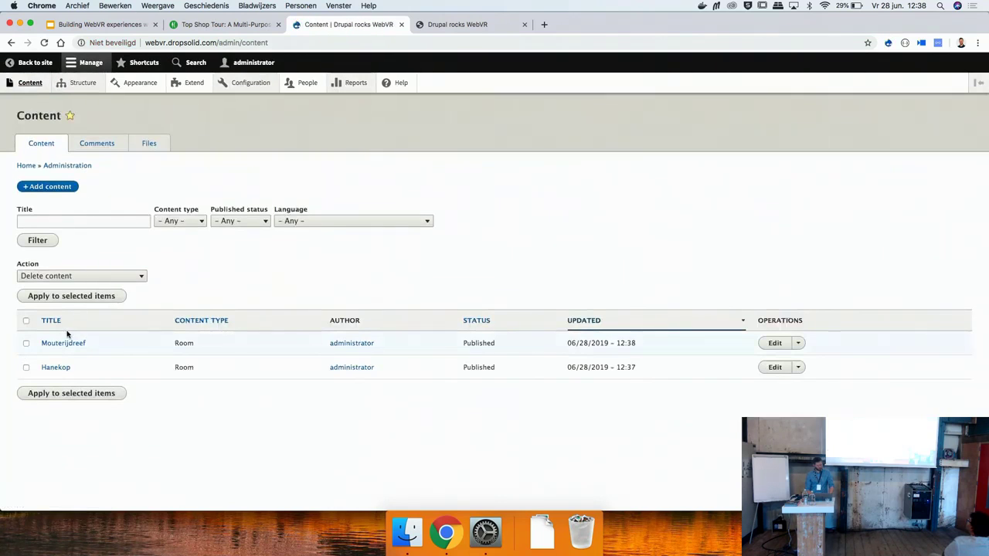
{"action": "left_click", "coordinate": [770, 368]}
{"action": "scroll", "coordinate": [309, 313], "scroll_direction": "down", "scroll_amount": 4}
{"action": "scroll", "coordinate": [302, 309], "scroll_direction": "down", "scroll_amount": 2}
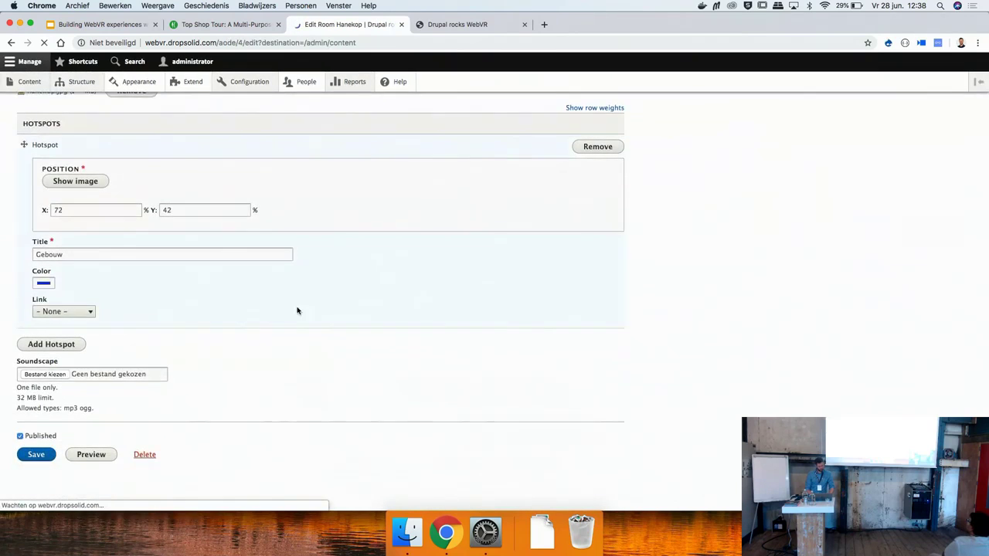
{"action": "scroll", "coordinate": [89, 379], "scroll_direction": "down", "scroll_amount": 2}
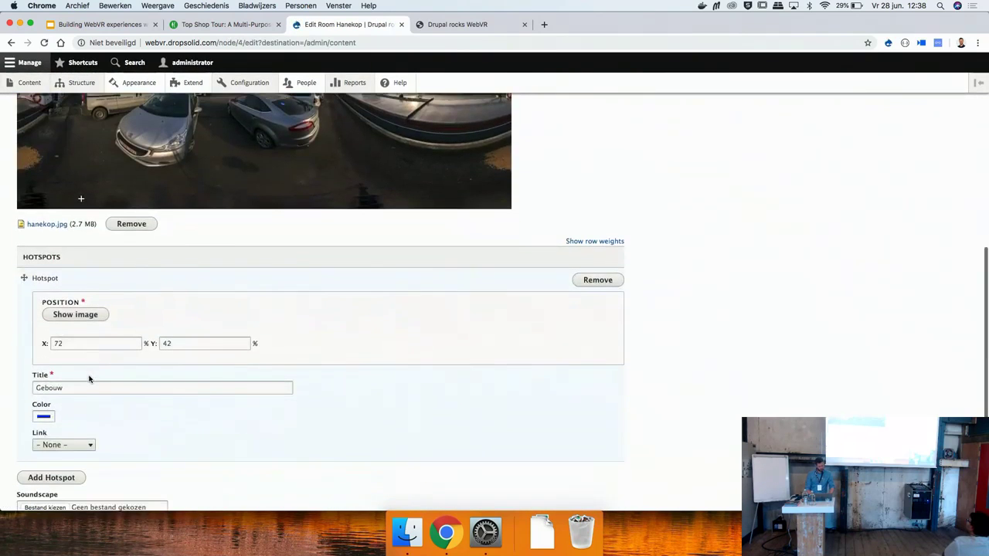
{"action": "left_click", "coordinate": [78, 446]}
{"action": "left_click", "coordinate": [168, 343]}
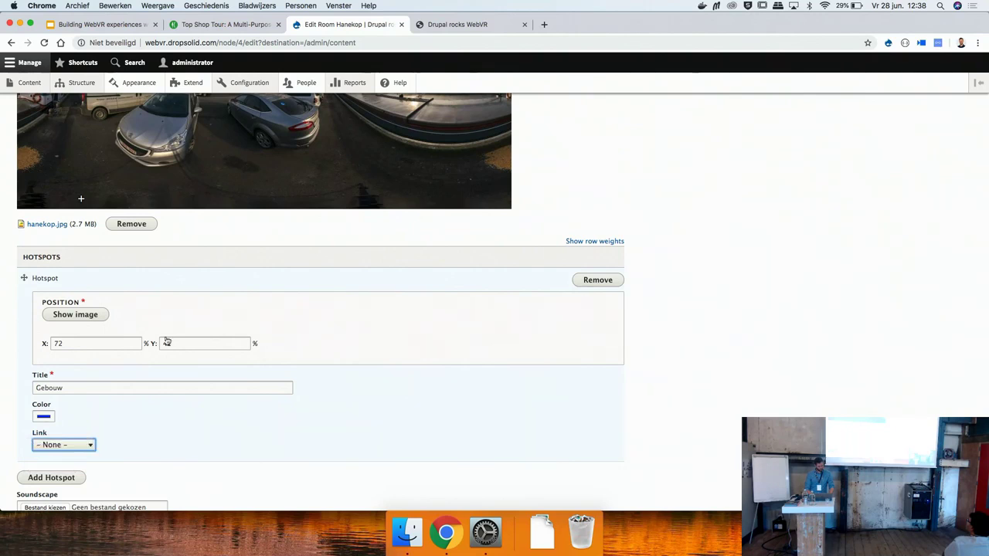
{"action": "scroll", "coordinate": [168, 342], "scroll_direction": "up", "scroll_amount": 4}
{"action": "scroll", "coordinate": [88, 449], "scroll_direction": "down", "scroll_amount": 5}
{"action": "left_click", "coordinate": [36, 459]}
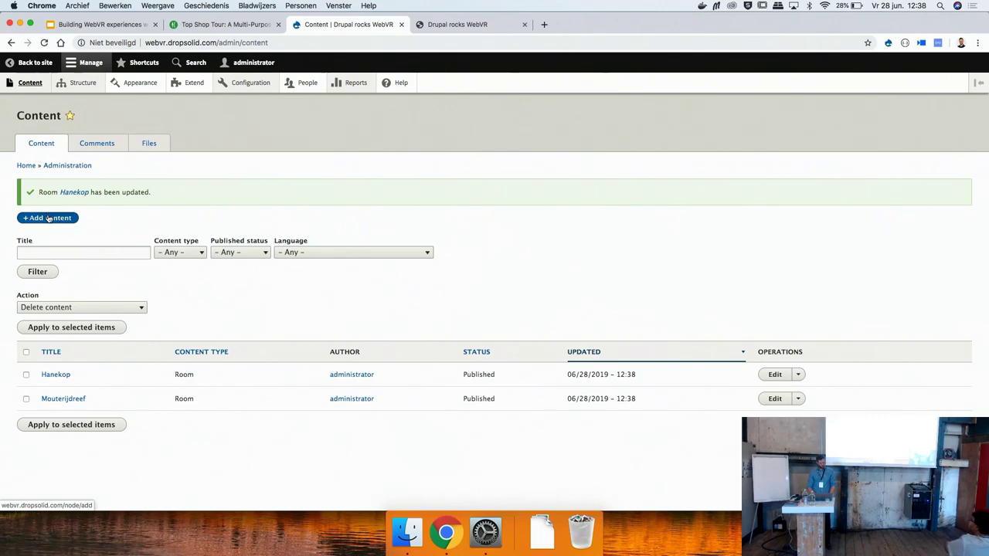
- Start creating a new Tour content item and add Mouterijdreef as its first room
{"action": "left_click", "coordinate": [48, 216]}
{"action": "left_click", "coordinate": [38, 271]}
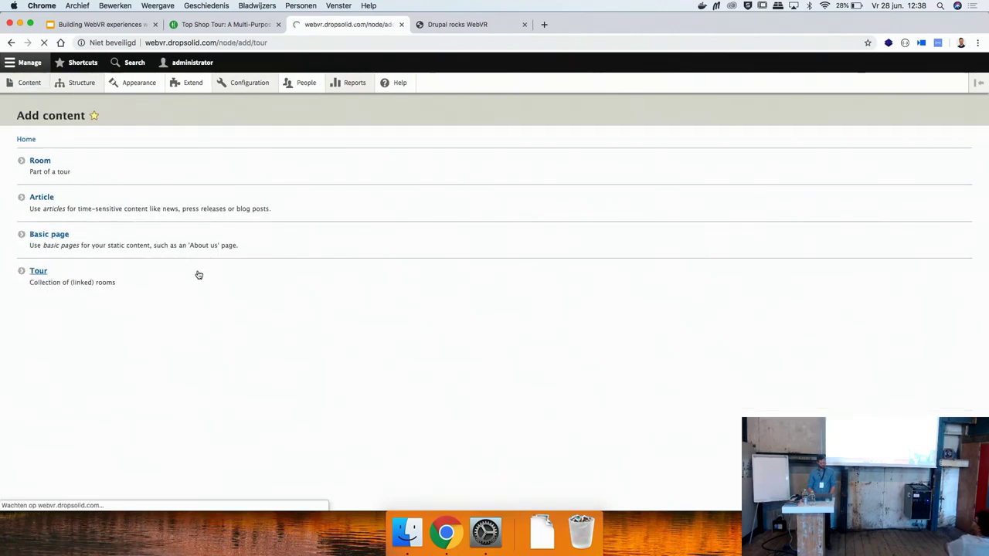
{"action": "scroll", "coordinate": [169, 299], "scroll_direction": "down", "scroll_amount": 1}
{"action": "left_click", "coordinate": [136, 384]}
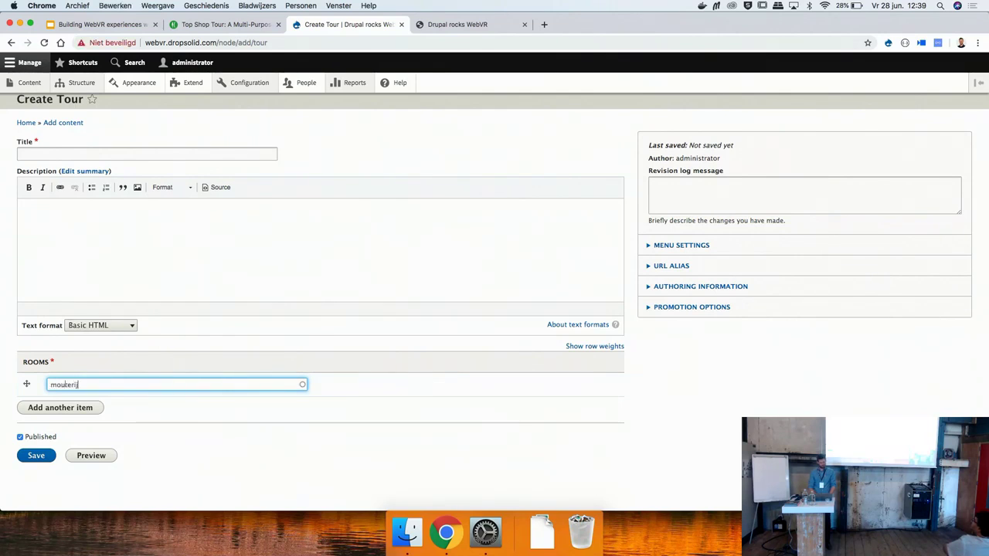
{"action": "type", "text": "mouterij"}
{"action": "left_click", "coordinate": [136, 399]}
- Add a second room entry to the tour and choose Hanekop for it
{"action": "left_click", "coordinate": [39, 457]}
{"action": "left_click", "coordinate": [99, 408]}
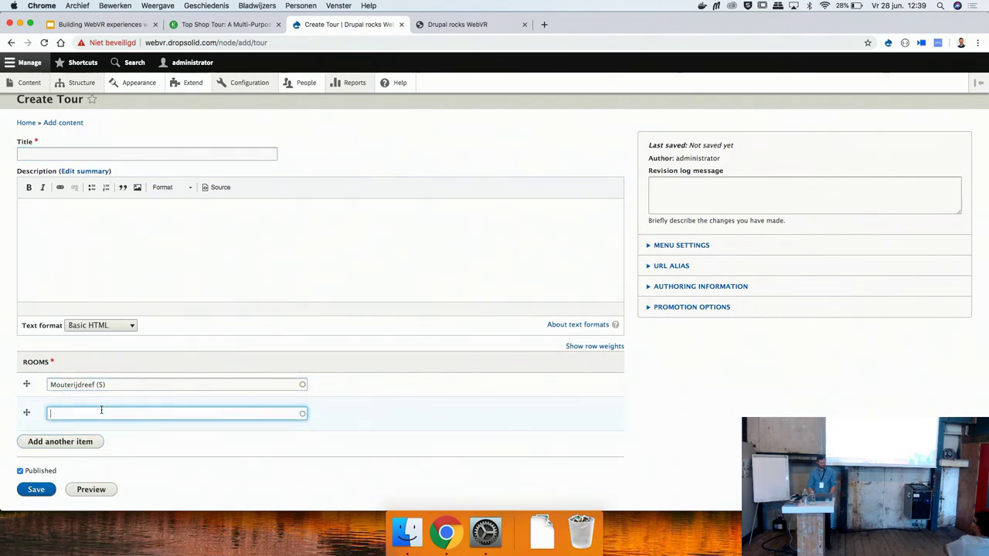
{"action": "type", "text": "Hanekop"}
{"action": "left_click", "coordinate": [74, 431]}
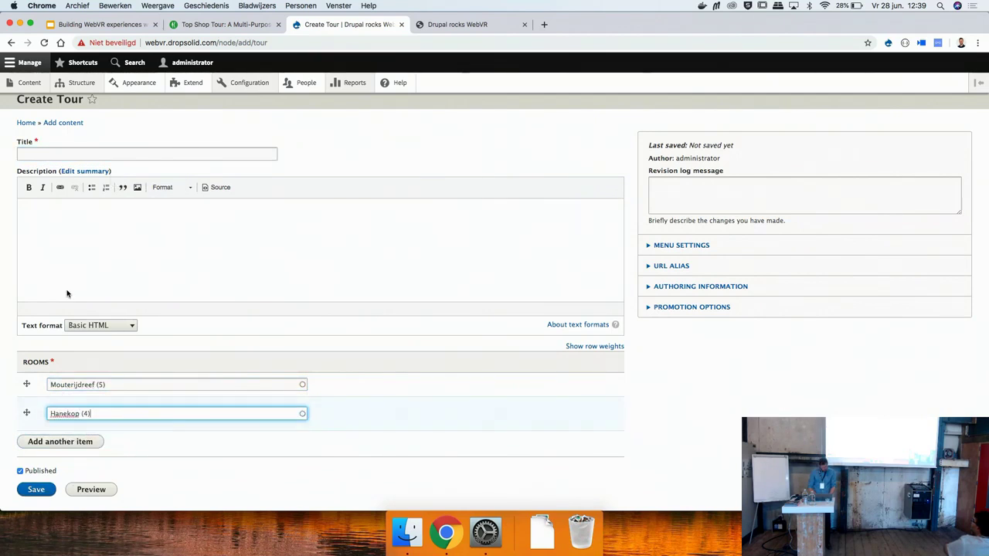
- Title the tour "Street art tour" and save it
{"action": "left_click", "coordinate": [99, 152]}
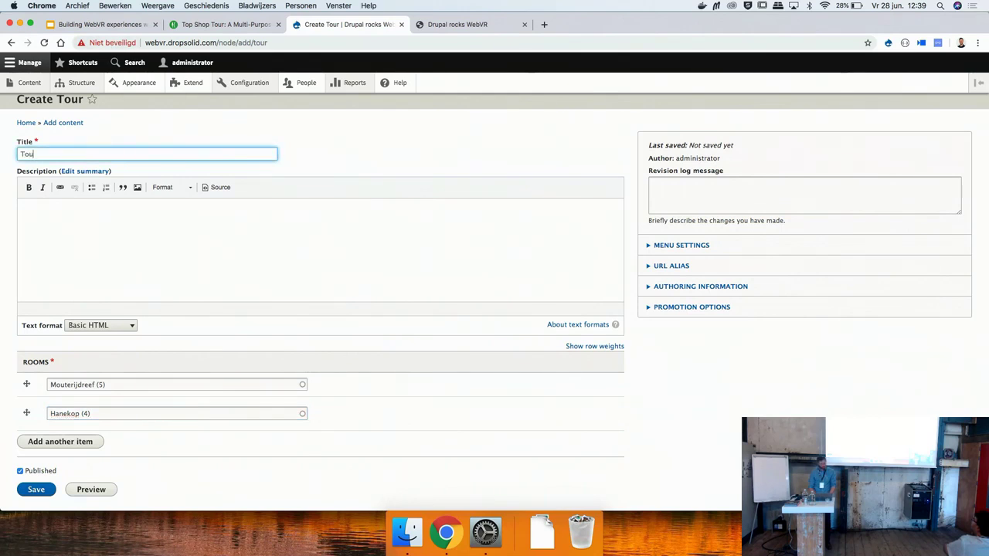
{"action": "type", "text": "Tour"}
{"action": "key", "text": "super+a"}
{"action": "type", "text": "Street art tour"}
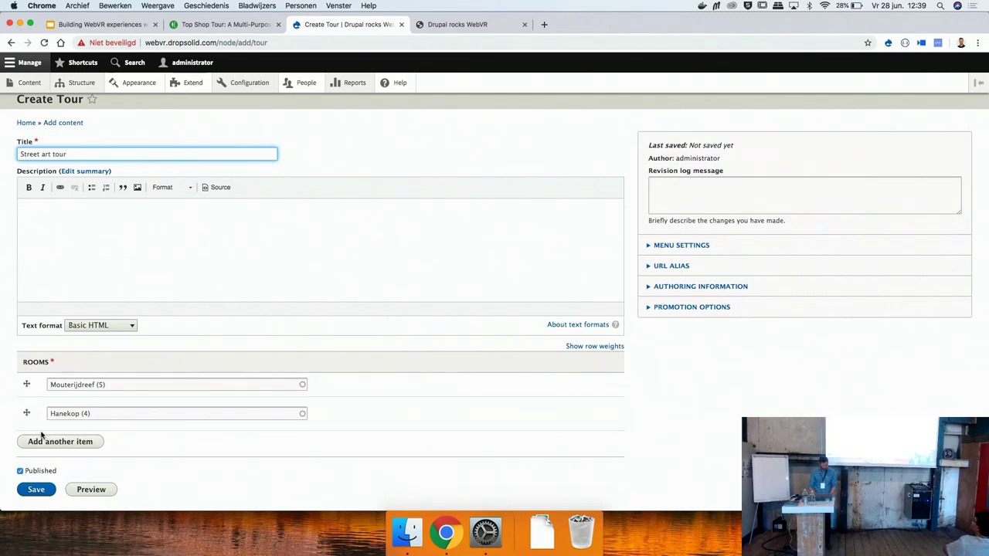
{"action": "left_click", "coordinate": [47, 492]}
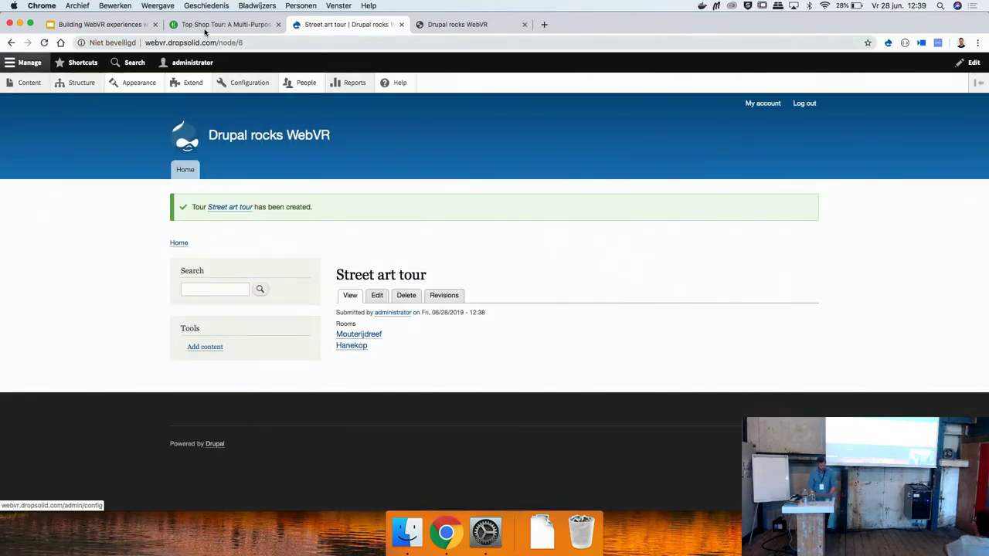
- Launch Visual Studio Code and return to the Street art tour page in Chrome
{"action": "left_click", "coordinate": [132, 24]}
{"action": "left_click", "coordinate": [348, 24]}
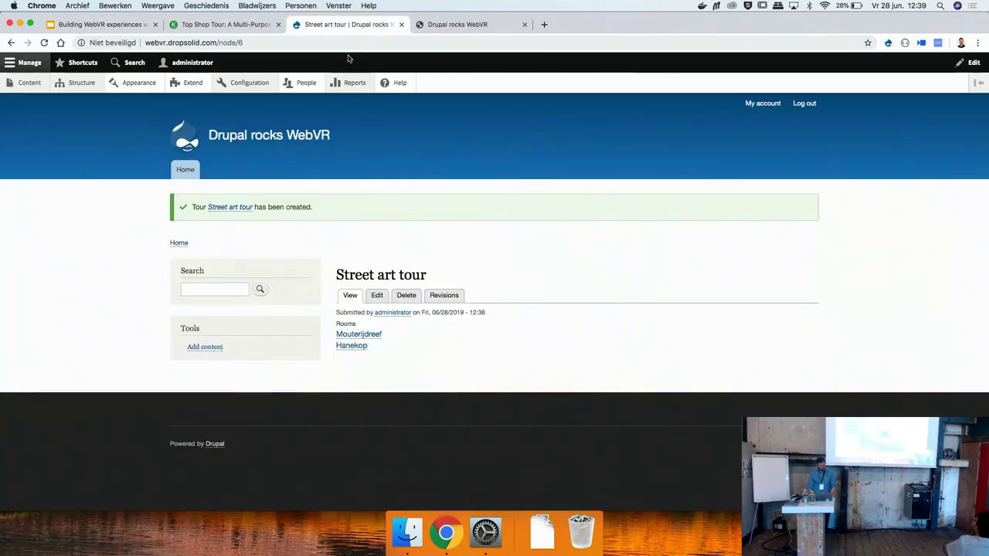
{"action": "key", "text": "F4"}
{"action": "type", "text": "code"}
{"action": "key", "text": "Return"}
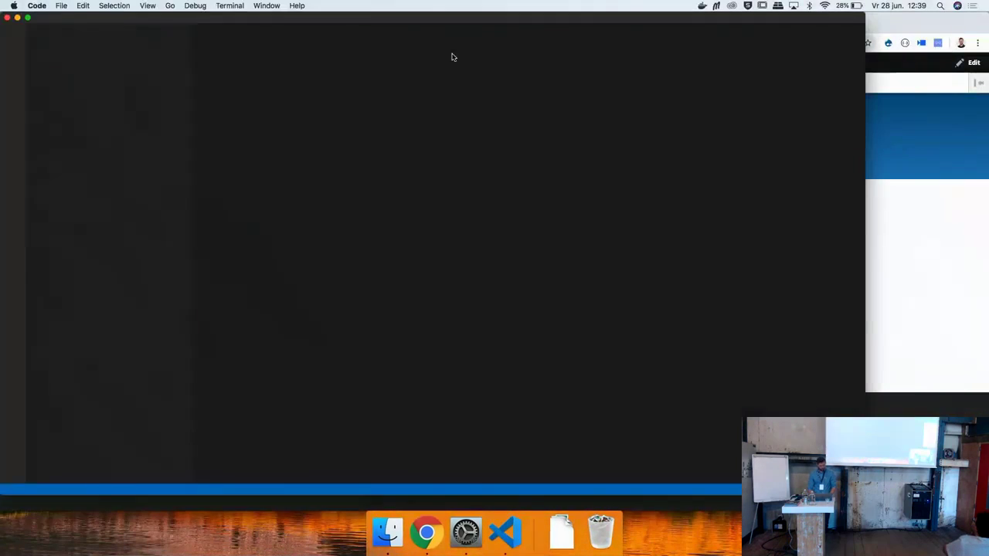
{"action": "left_click", "coordinate": [891, 140]}
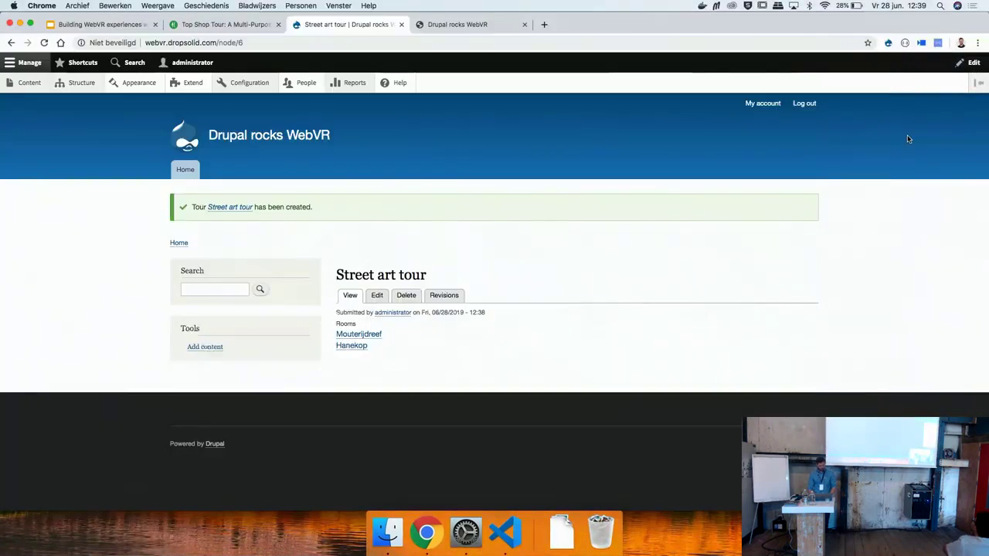
{"action": "mouse_move", "coordinate": [279, 80]}
{"action": "left_click", "coordinate": [116, 24]}
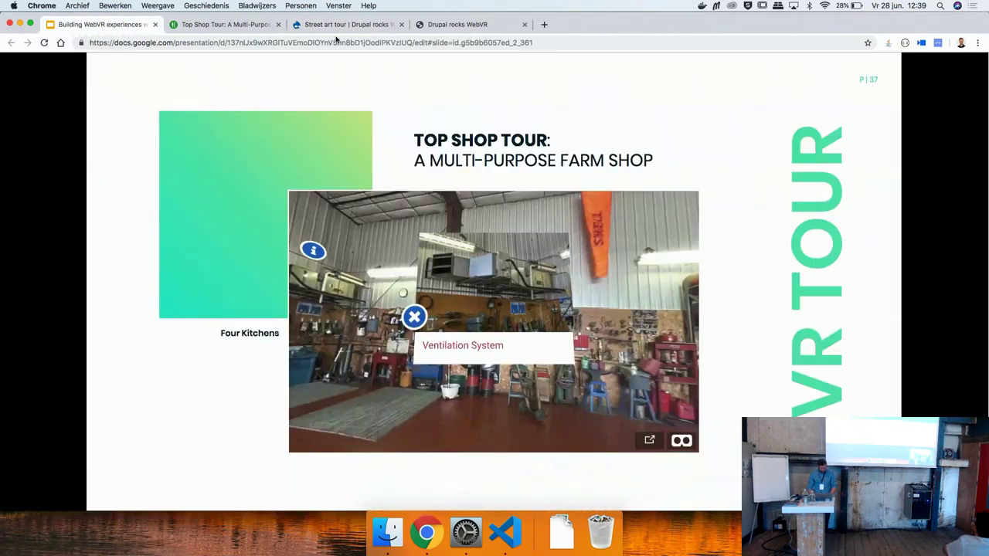
{"action": "left_click", "coordinate": [345, 25]}
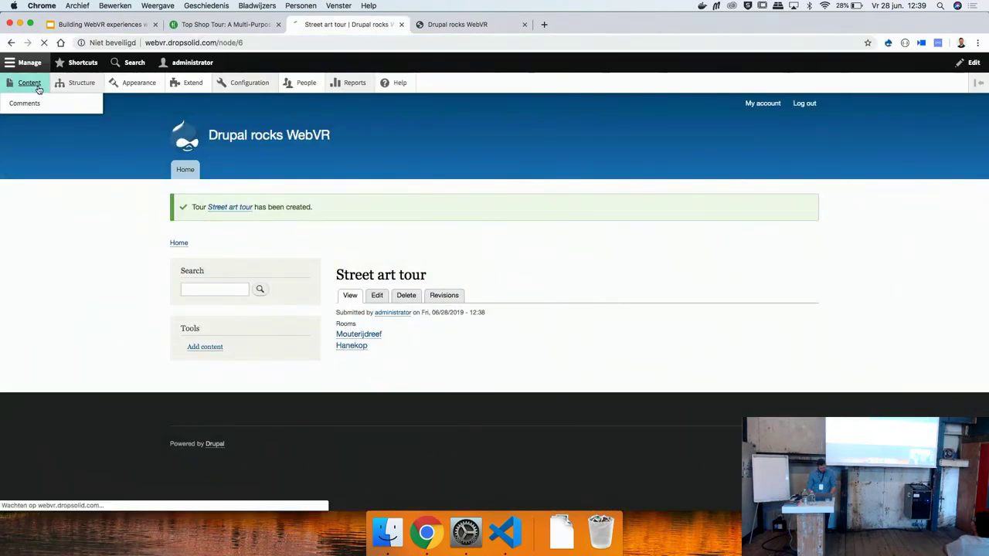
- Reopen the Hanekop room for editing, change the Gebouw hotspot's link and save the room
{"action": "left_click", "coordinate": [30, 83]}
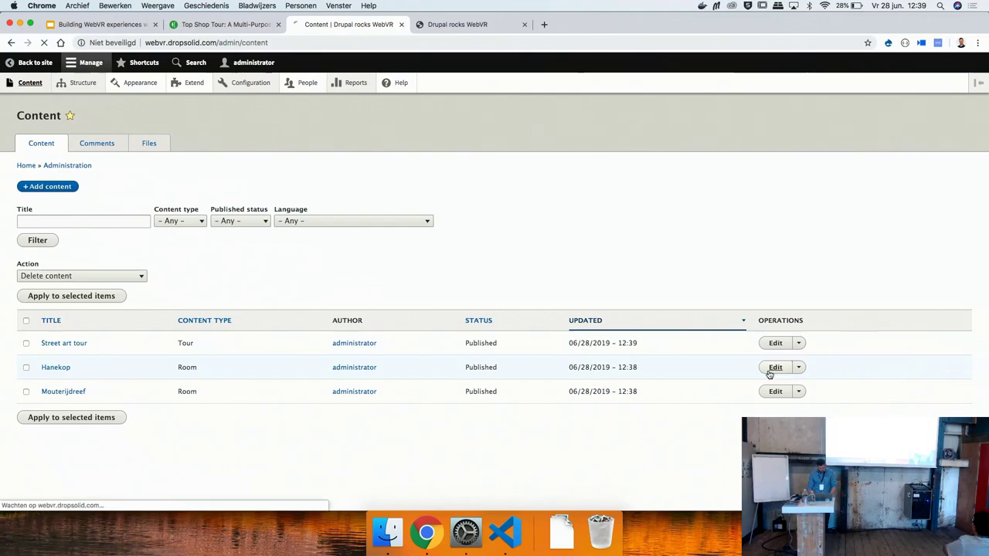
{"action": "left_click", "coordinate": [773, 368]}
{"action": "scroll", "coordinate": [276, 390], "scroll_direction": "down", "scroll_amount": 5}
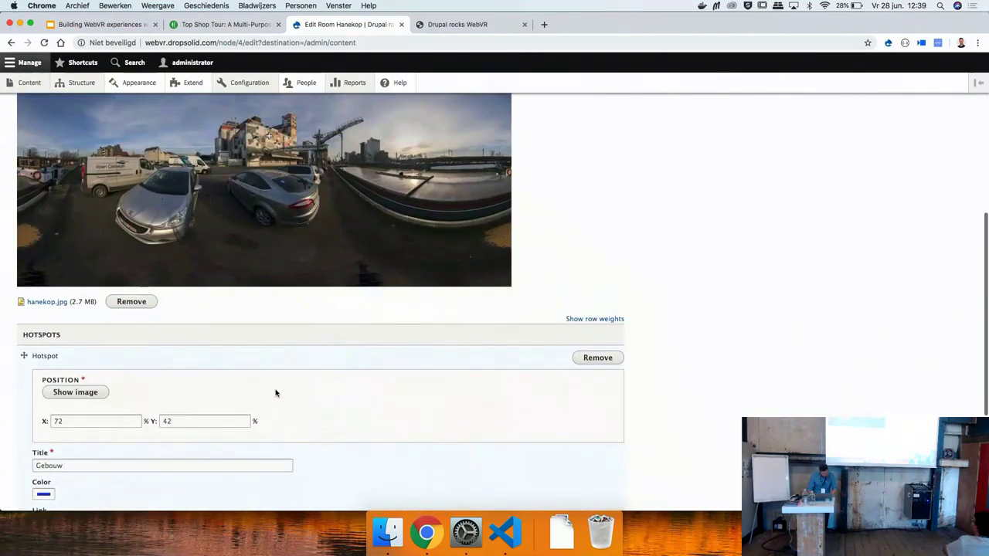
{"action": "scroll", "coordinate": [276, 393], "scroll_direction": "down", "scroll_amount": 3}
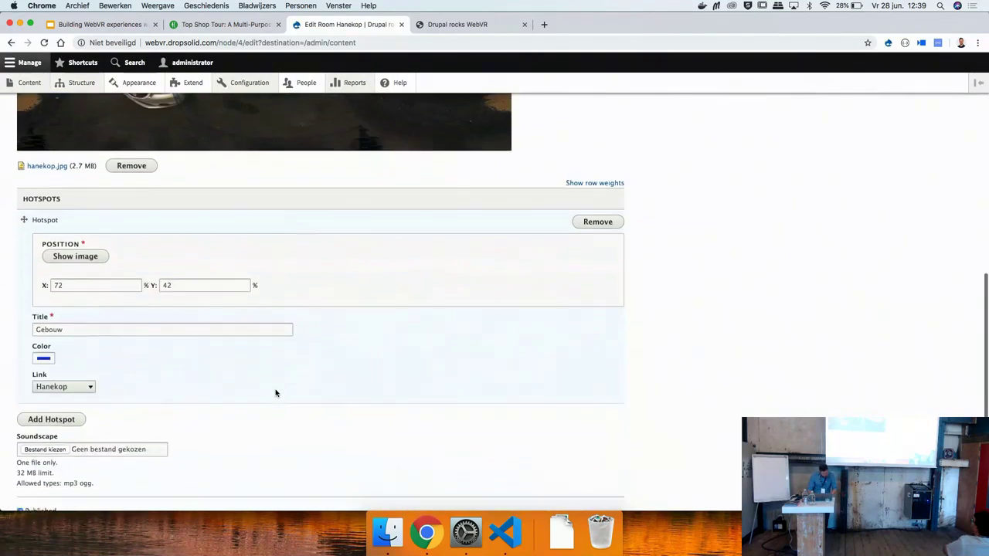
{"action": "left_click", "coordinate": [61, 379]}
{"action": "left_click", "coordinate": [62, 388]}
{"action": "scroll", "coordinate": [70, 442], "scroll_direction": "down", "scroll_amount": 2}
{"action": "left_click", "coordinate": [38, 454]}
- Switch to Visual Studio Code, clear the partial terminal command and collapse the drupalwebvr project folder
{"action": "left_click", "coordinate": [504, 528]}
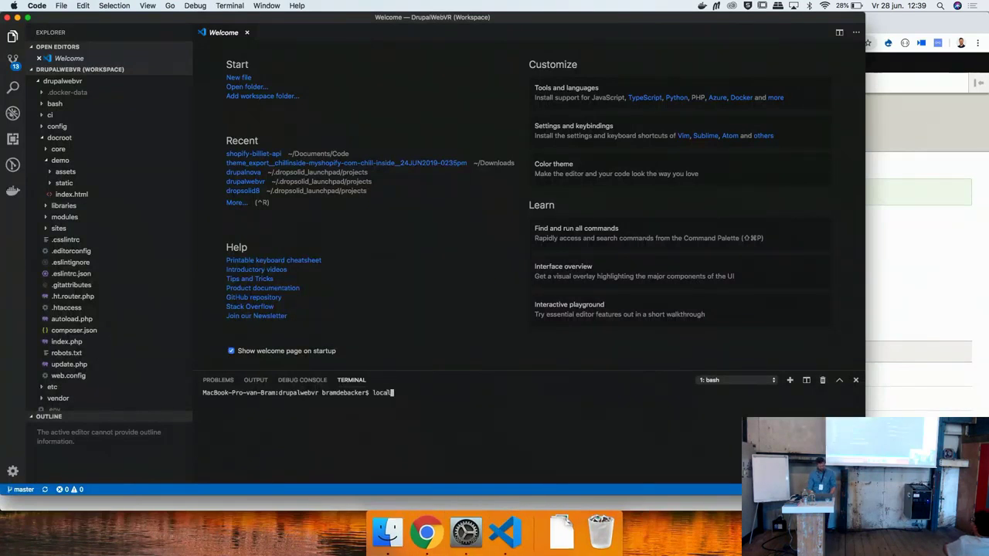
{"action": "key", "text": "BackSpace"}
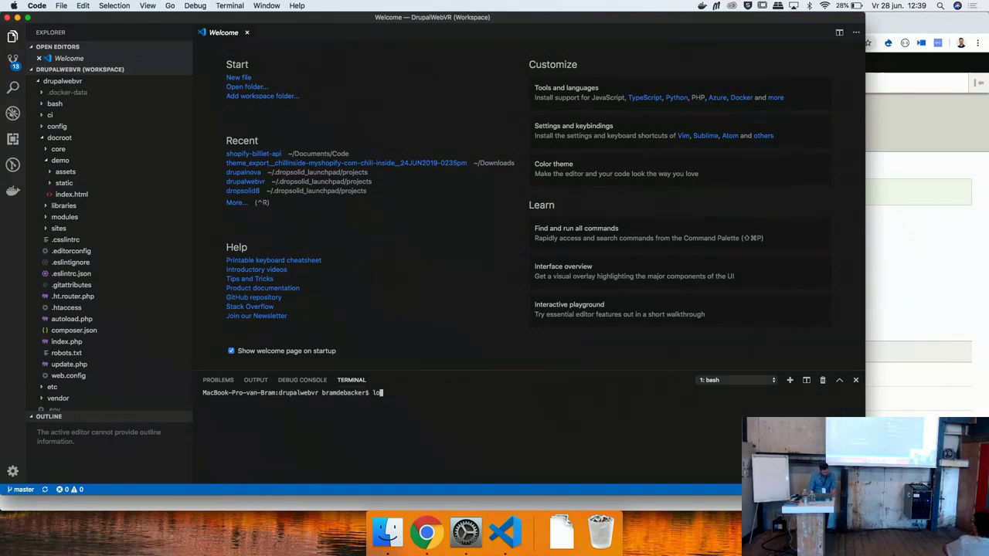
{"action": "left_click", "coordinate": [39, 81]}
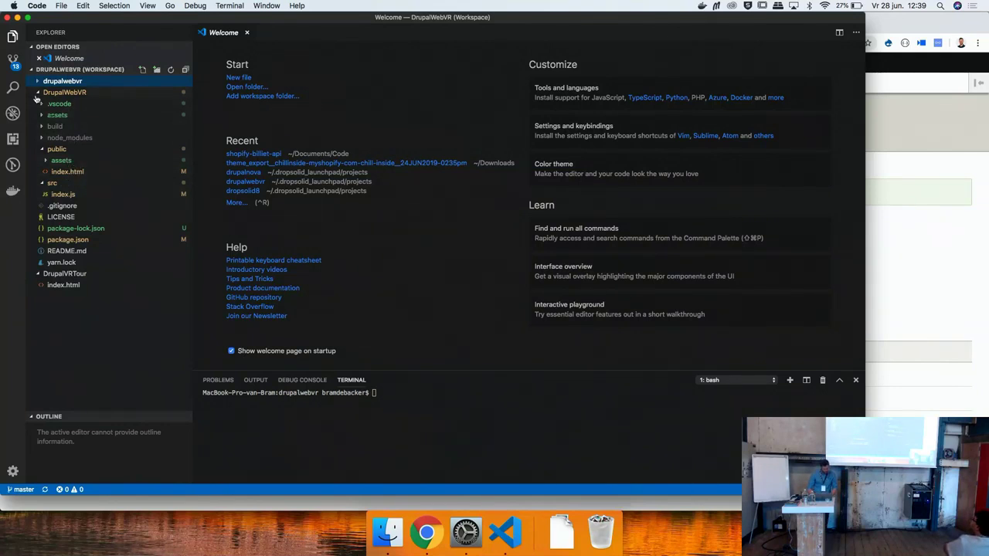
- Open index.js from the DrupalWebVR project's src folder and examine the App component from its imports to componentDidMount
{"action": "left_click", "coordinate": [68, 171]}
{"action": "left_click", "coordinate": [64, 194]}
{"action": "scroll", "coordinate": [357, 184], "scroll_direction": "up", "scroll_amount": 5}
{"action": "scroll", "coordinate": [358, 184], "scroll_direction": "up", "scroll_amount": 15}
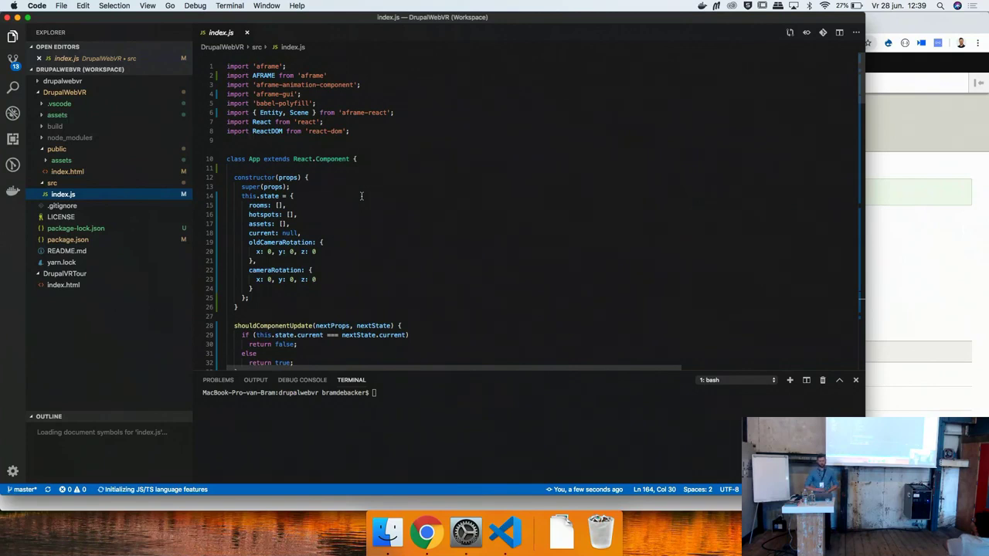
{"action": "scroll", "coordinate": [437, 225], "scroll_direction": "down", "scroll_amount": 7}
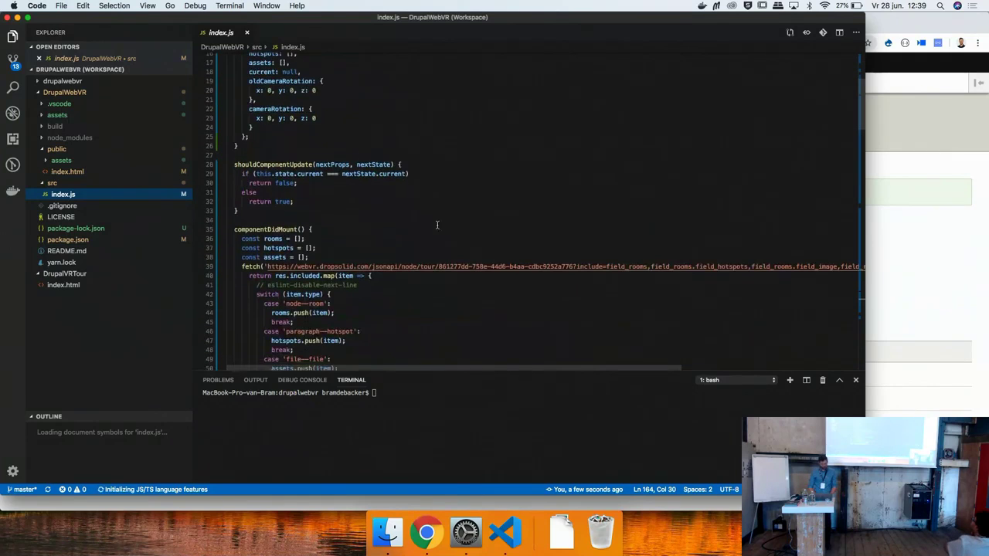
- Switch to Chrome, view the Street art tour from the content list and return to Visual Studio Code
{"action": "left_click", "coordinate": [908, 234]}
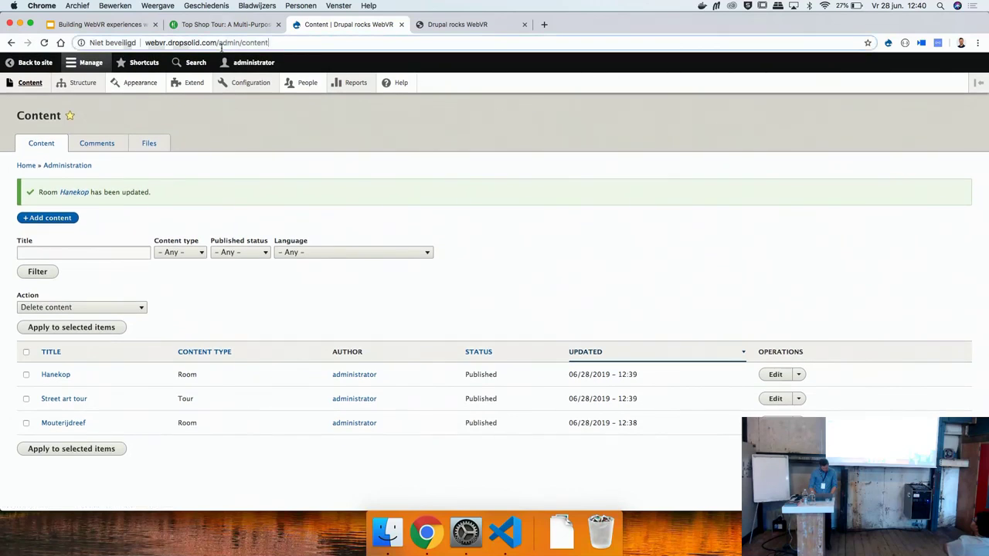
{"action": "left_click", "coordinate": [65, 399]}
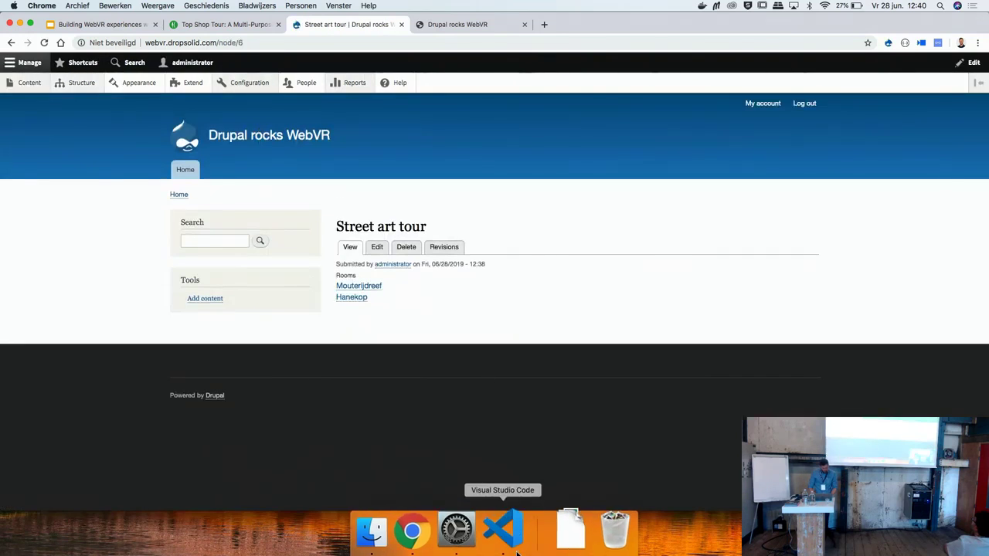
{"action": "left_click", "coordinate": [503, 530]}
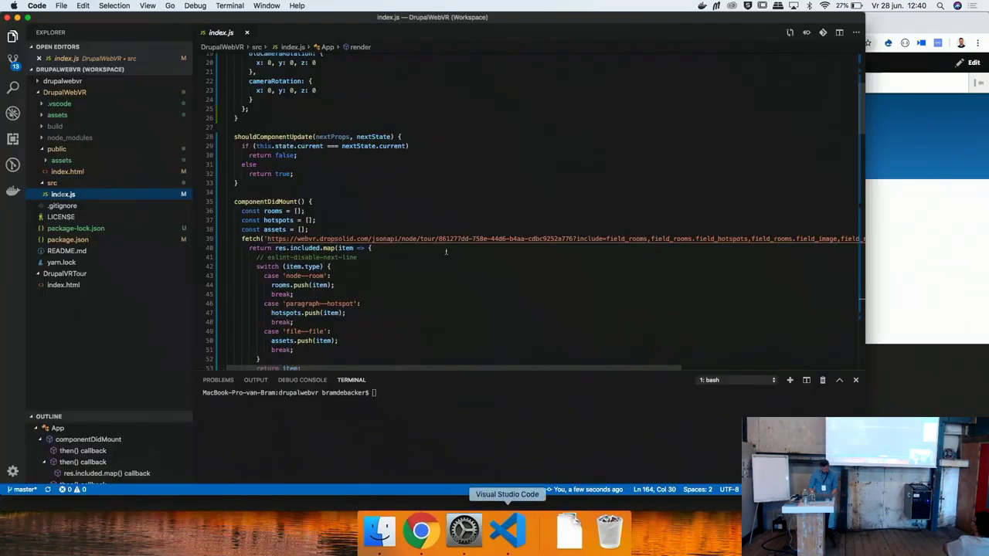
{"action": "left_click_drag", "start_coordinate": [438, 239], "coordinate": [266, 239]}
{"action": "key", "text": "super+c"}
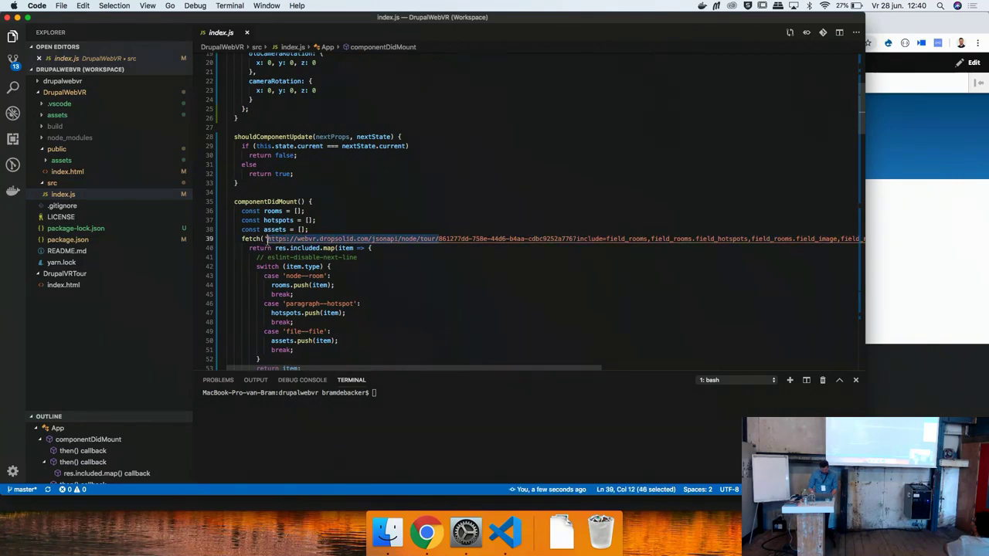
{"action": "left_click", "coordinate": [925, 206]}
{"action": "left_click", "coordinate": [508, 43]}
{"action": "key", "text": "super+v"}
{"action": "key", "text": "Return"}
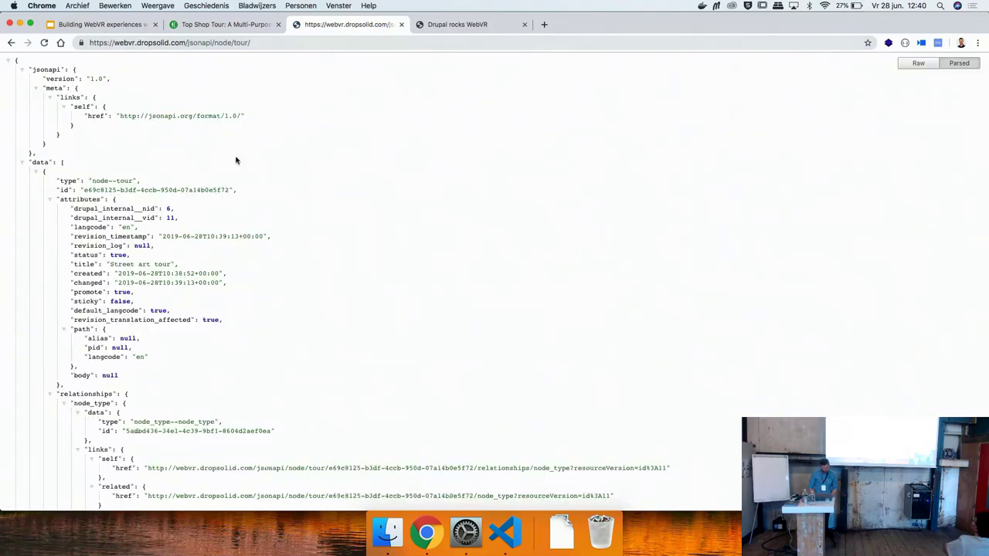
- Copy the Street art tour's id from the JSON response and replace the tour ID in the index.js fetch URL with it
{"action": "scroll", "coordinate": [172, 273], "scroll_direction": "down", "scroll_amount": 3}
{"action": "scroll", "coordinate": [172, 276], "scroll_direction": "down", "scroll_amount": 5}
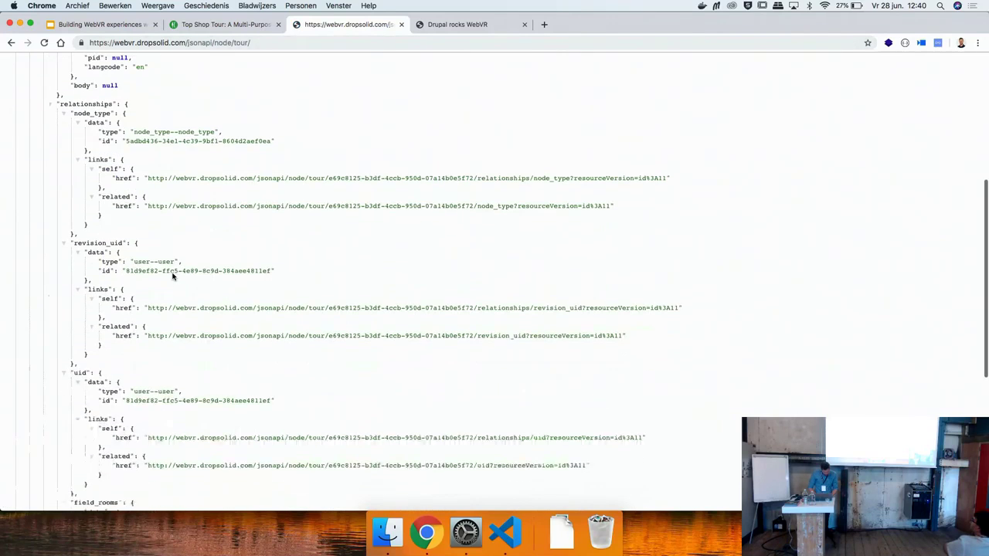
{"action": "scroll", "coordinate": [172, 276], "scroll_direction": "up", "scroll_amount": 8}
{"action": "left_click_drag", "start_coordinate": [83, 190], "coordinate": [215, 190]}
{"action": "key", "text": "super+c"}
{"action": "left_click", "coordinate": [504, 531]}
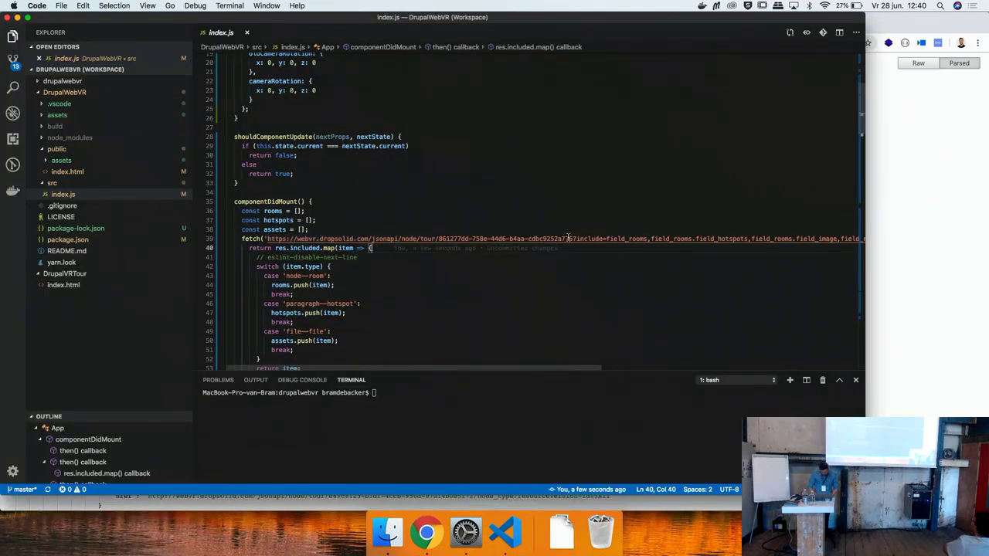
{"action": "left_click_drag", "start_coordinate": [573, 239], "coordinate": [438, 239]}
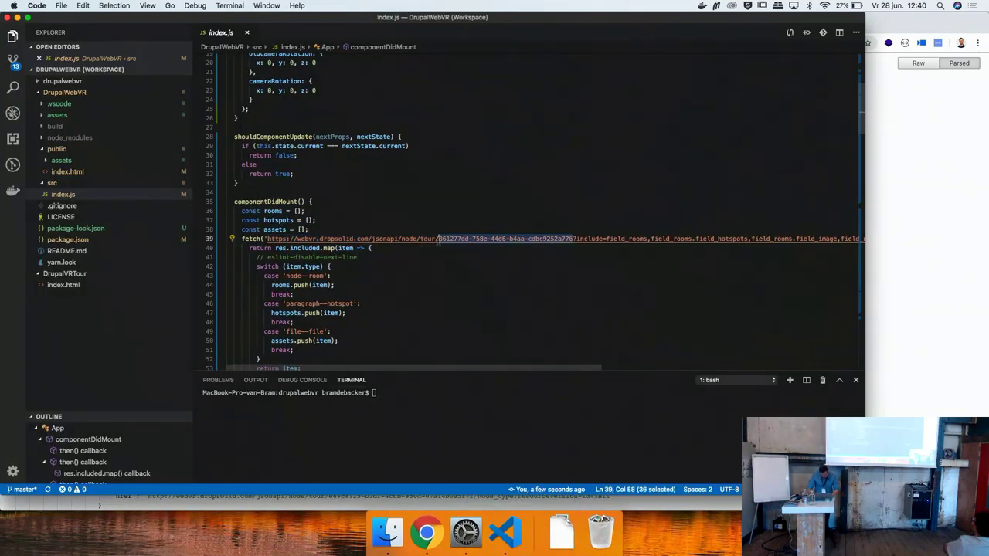
{"action": "key", "text": "super+v"}
- Open a new terminal in the DrupalWebVR folder and run npm start
{"action": "left_click", "coordinate": [521, 404]}
{"action": "type", "text": "l"}
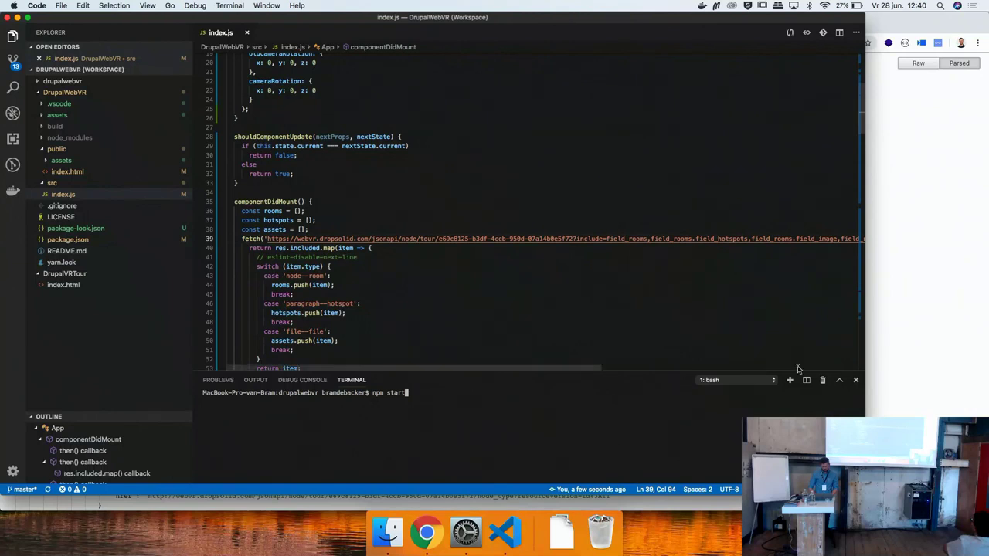
{"action": "left_click", "coordinate": [790, 380]}
{"action": "left_click", "coordinate": [417, 63]}
{"action": "type", "text": "npm start"}
{"action": "key", "text": "Return"}
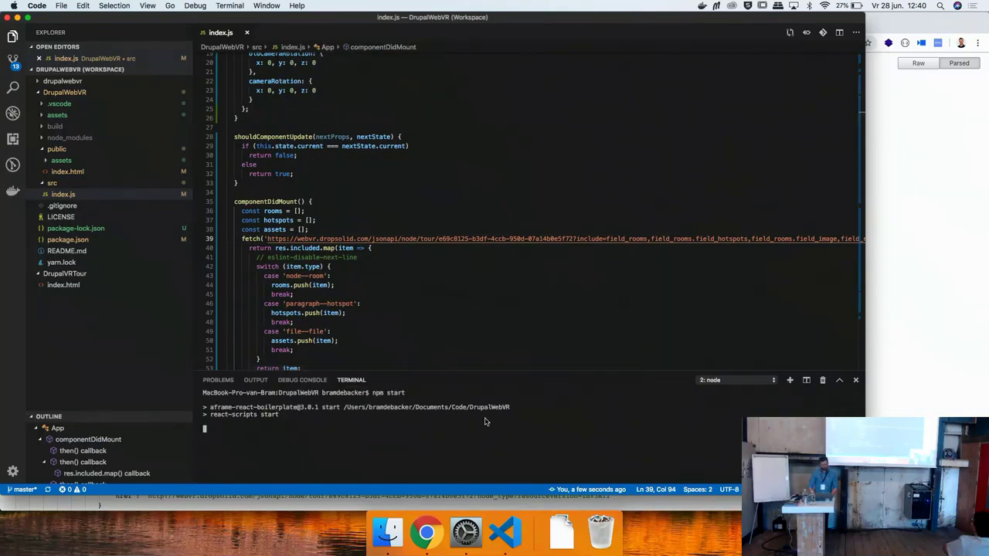
- Switch to Chrome and open localhost:3000 in a new tab, checking back on the server in Visual Studio Code
{"action": "left_click", "coordinate": [944, 211]}
{"action": "left_click", "coordinate": [545, 17]}
{"action": "type", "text": "localhost:3000"}
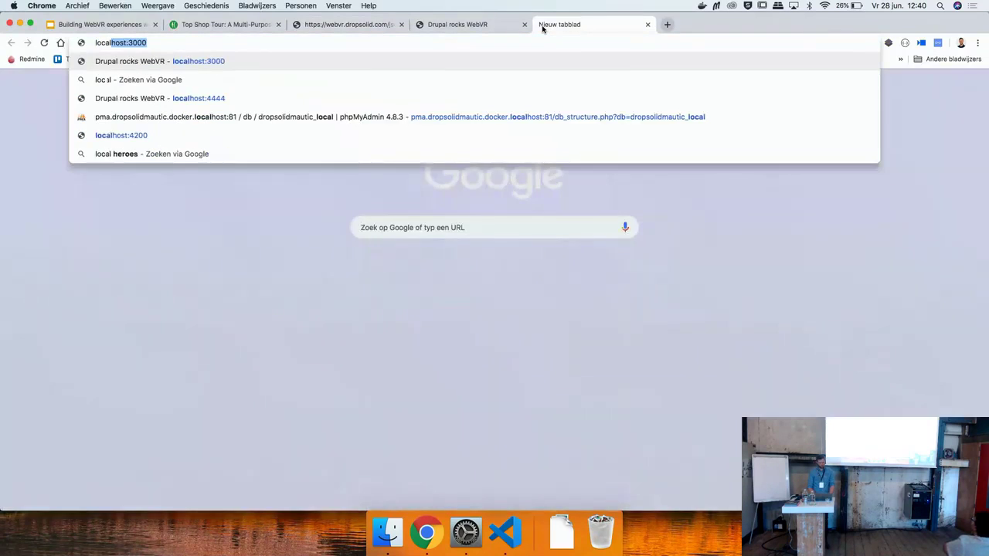
{"action": "key", "text": "Return"}
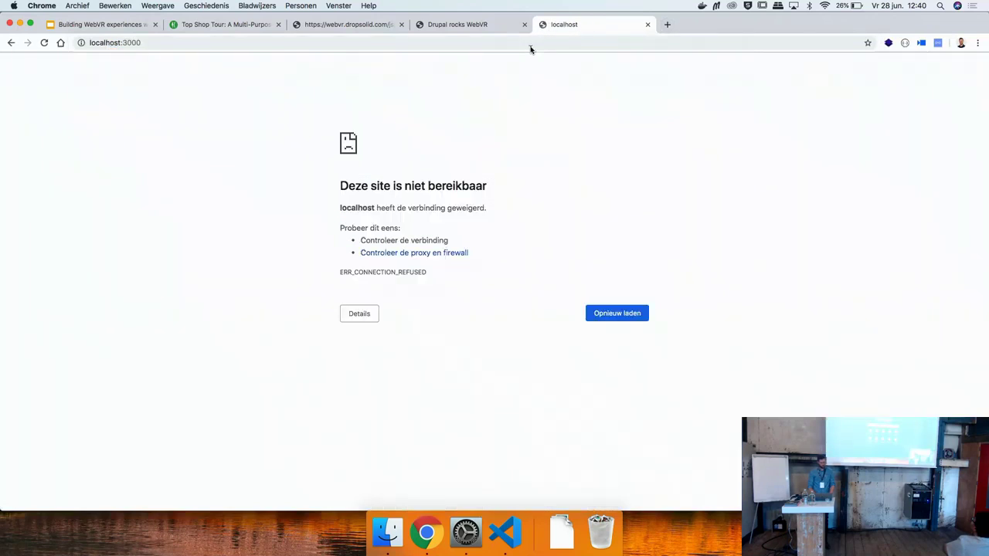
{"action": "left_click", "coordinate": [504, 531]}
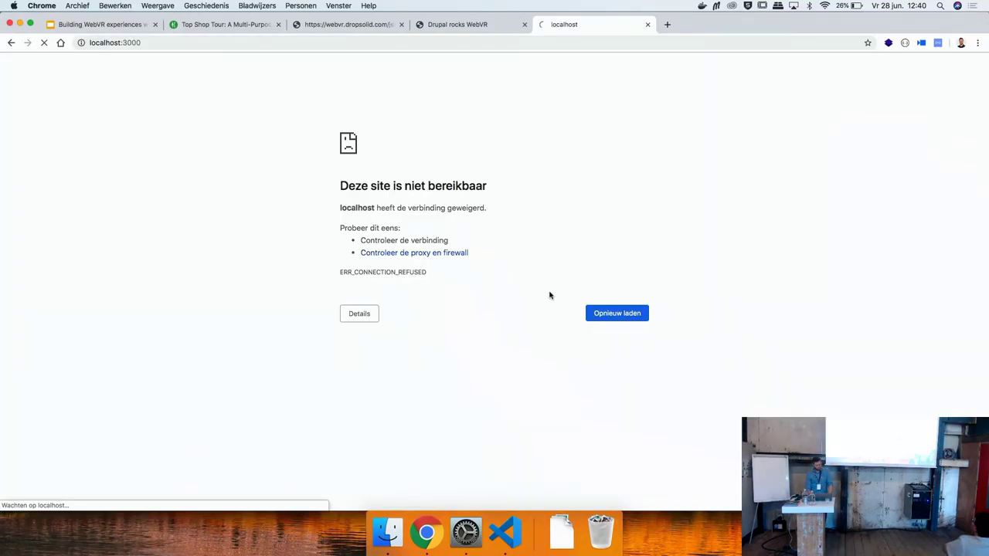